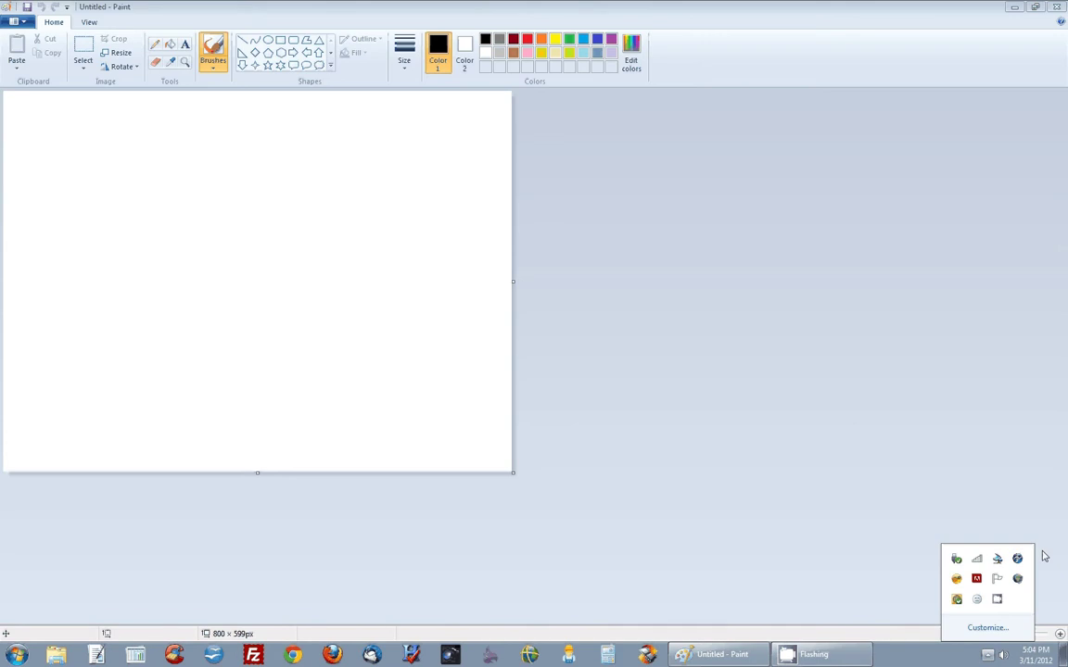
Dismiss the notification-area popup so the blank 800 × 599 Paint canvas is active.
{"action": "left_click", "coordinate": [1053, 553]}
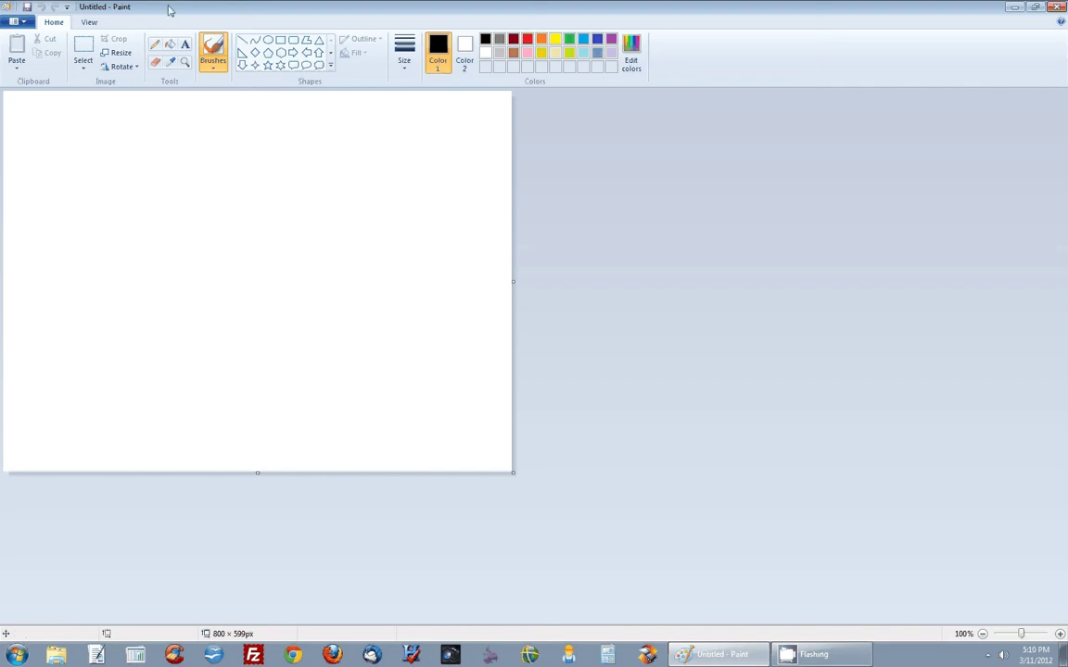
Open the ship photo sultana03 from the Sultana folder.
{"action": "left_click", "coordinate": [27, 23]}
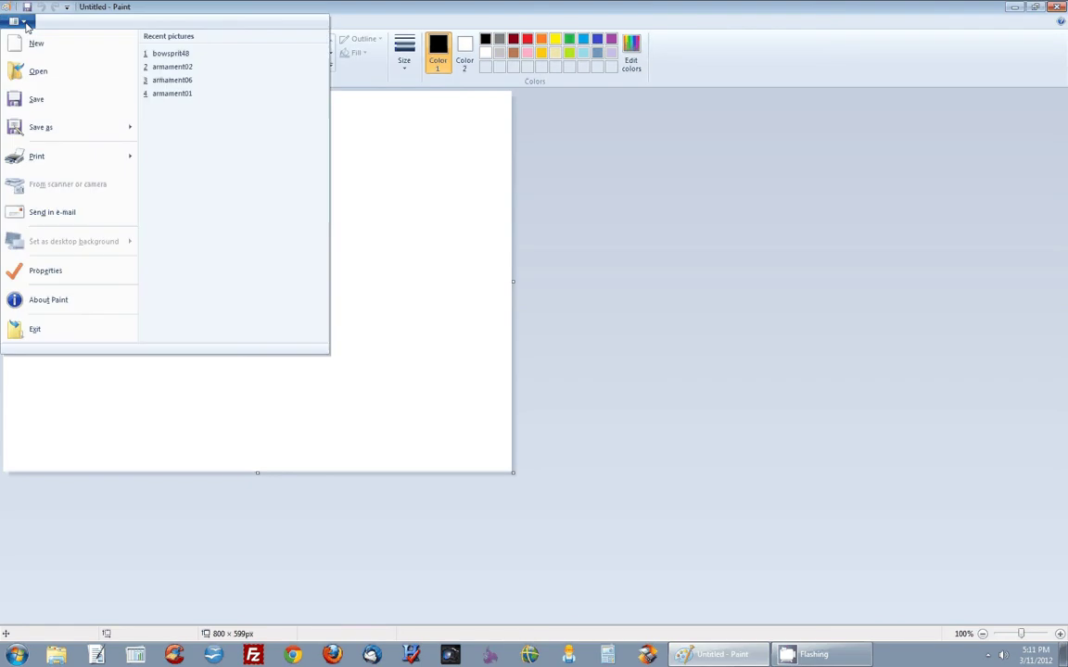
{"action": "left_click", "coordinate": [44, 75]}
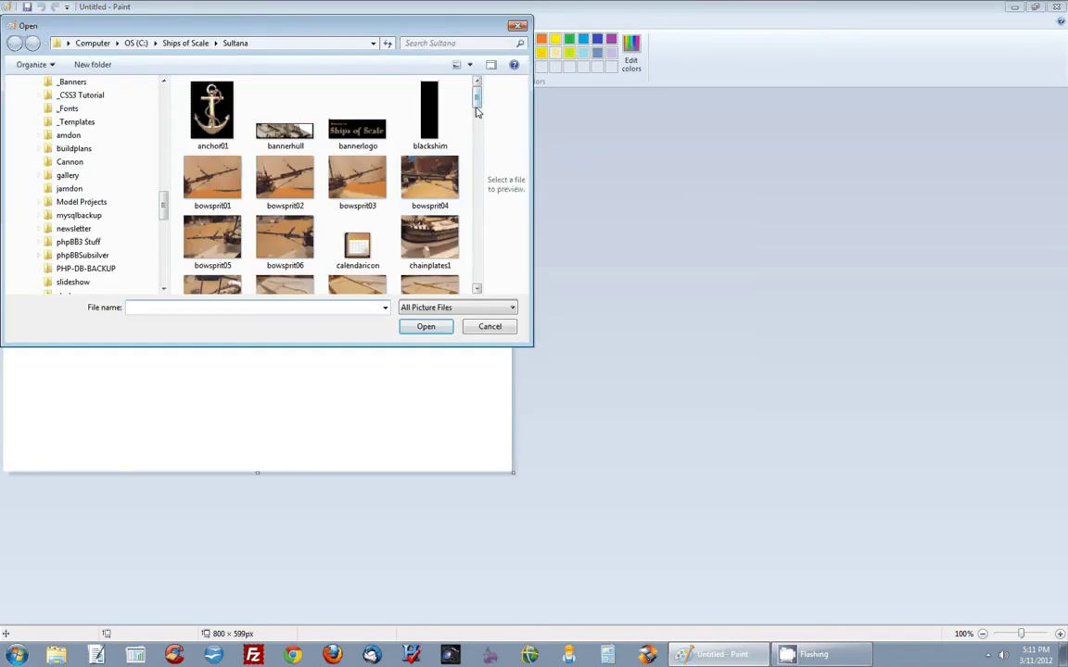
{"action": "left_click_drag", "start_coordinate": [476, 105], "coordinate": [475, 293]}
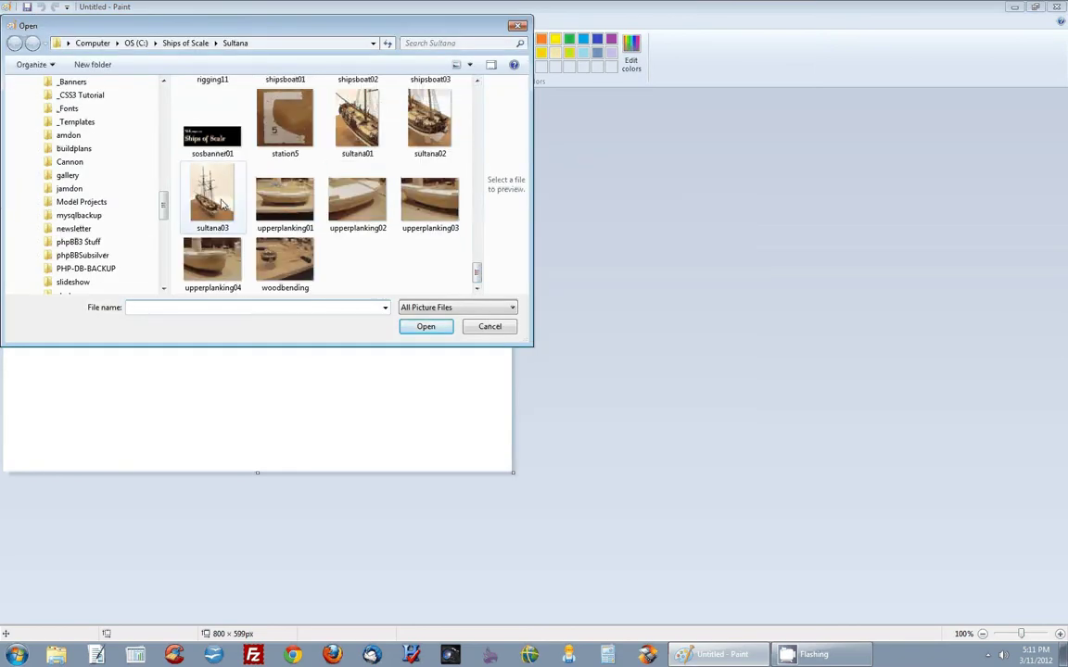
{"action": "left_click", "coordinate": [212, 194]}
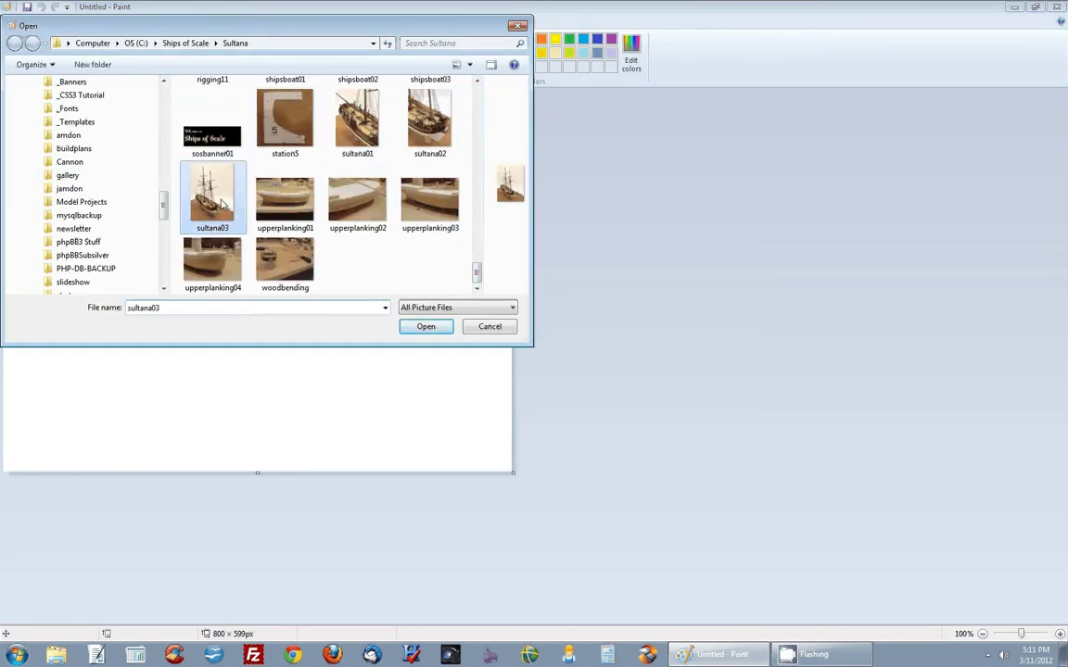
{"action": "left_click", "coordinate": [428, 327]}
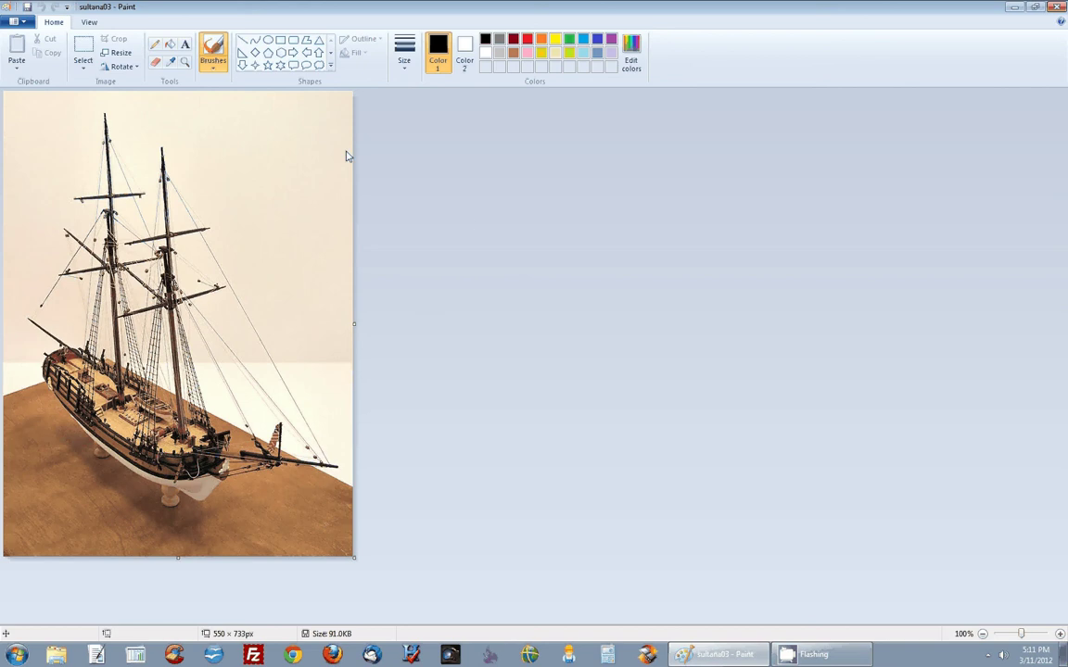
Resize the photo by pixels to 485 wide with aspect ratio kept, giving 485 × 646.
{"action": "left_click", "coordinate": [122, 54]}
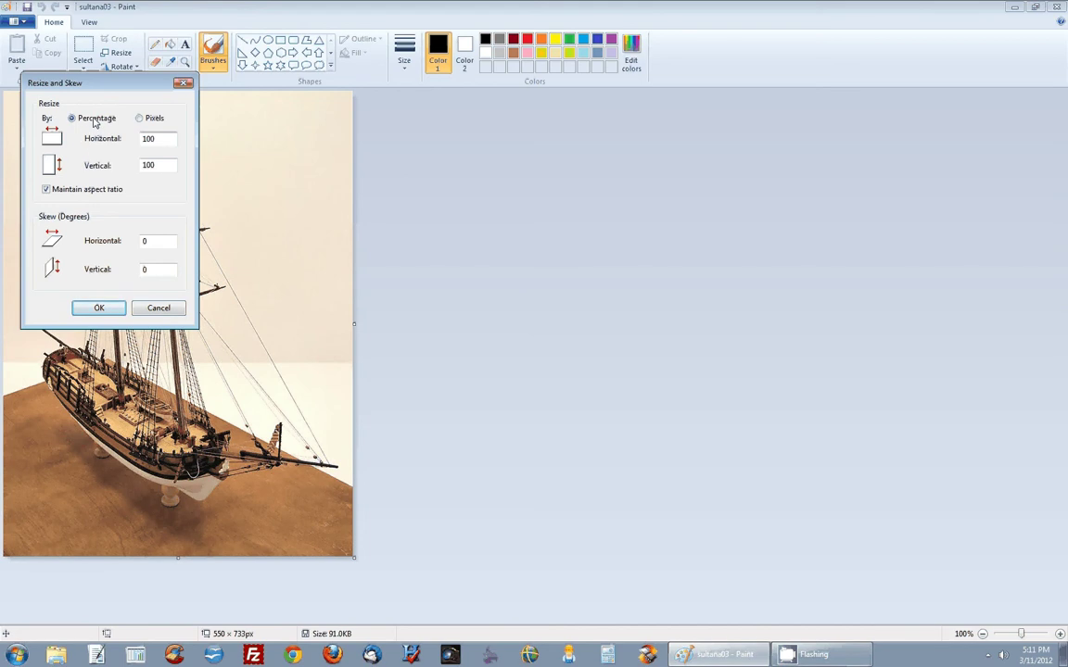
{"action": "left_click_drag", "start_coordinate": [100, 90], "coordinate": [163, 131]}
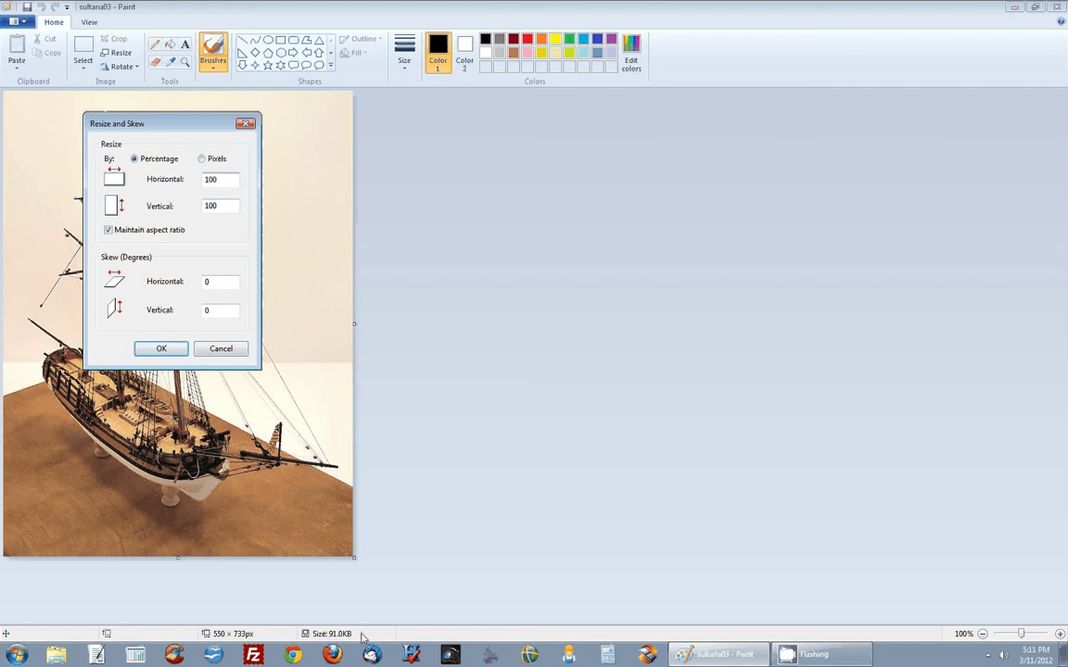
{"action": "left_click", "coordinate": [202, 162]}
{"action": "double_click", "coordinate": [211, 179]}
{"action": "type", "text": "500"}
{"action": "double_click", "coordinate": [206, 180]}
{"action": "type", "text": "475"}
{"action": "double_click", "coordinate": [219, 180]}
{"action": "type", "text": "200"}
{"action": "double_click", "coordinate": [222, 183]}
{"action": "type", "text": "485"}
{"action": "left_click", "coordinate": [156, 350]}
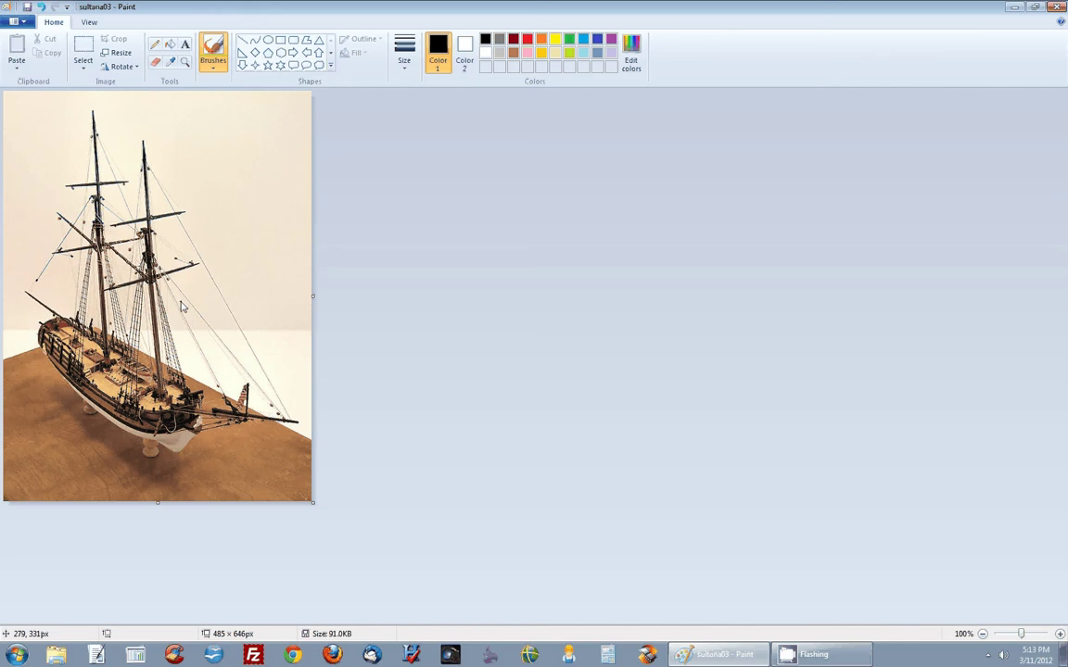
Try a 200-pixel-wide resize, then undo twice back to the original 550 × 733.
{"action": "left_click", "coordinate": [126, 58]}
{"action": "left_click_drag", "start_coordinate": [119, 84], "coordinate": [323, 110]}
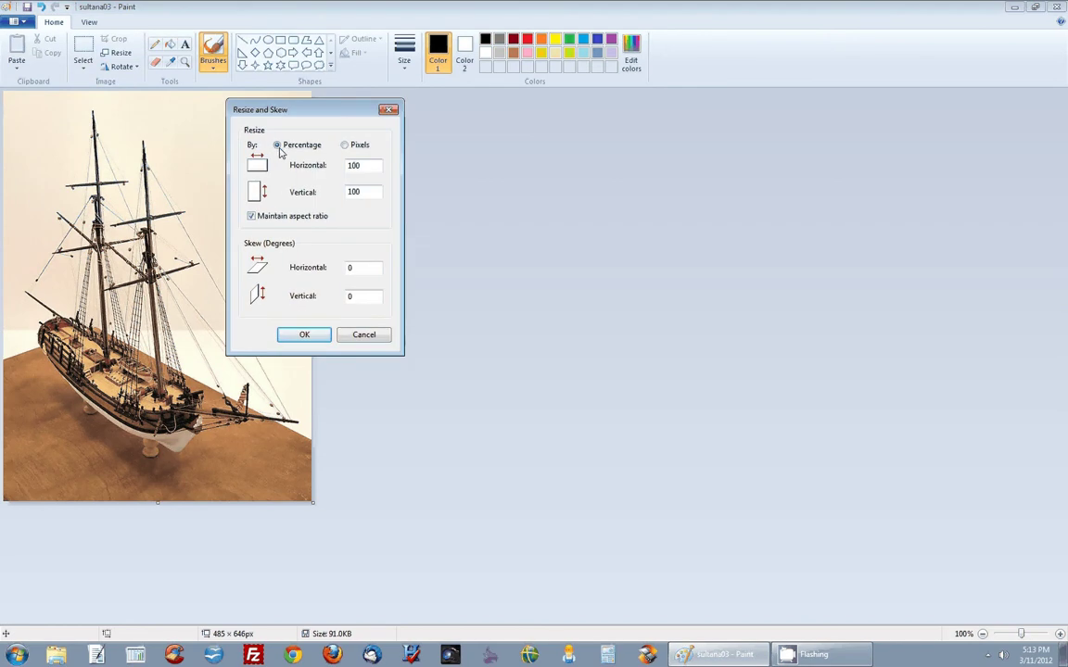
{"action": "left_click", "coordinate": [356, 146]}
{"action": "double_click", "coordinate": [377, 171]}
{"action": "type", "text": "200"}
{"action": "left_click", "coordinate": [306, 336]}
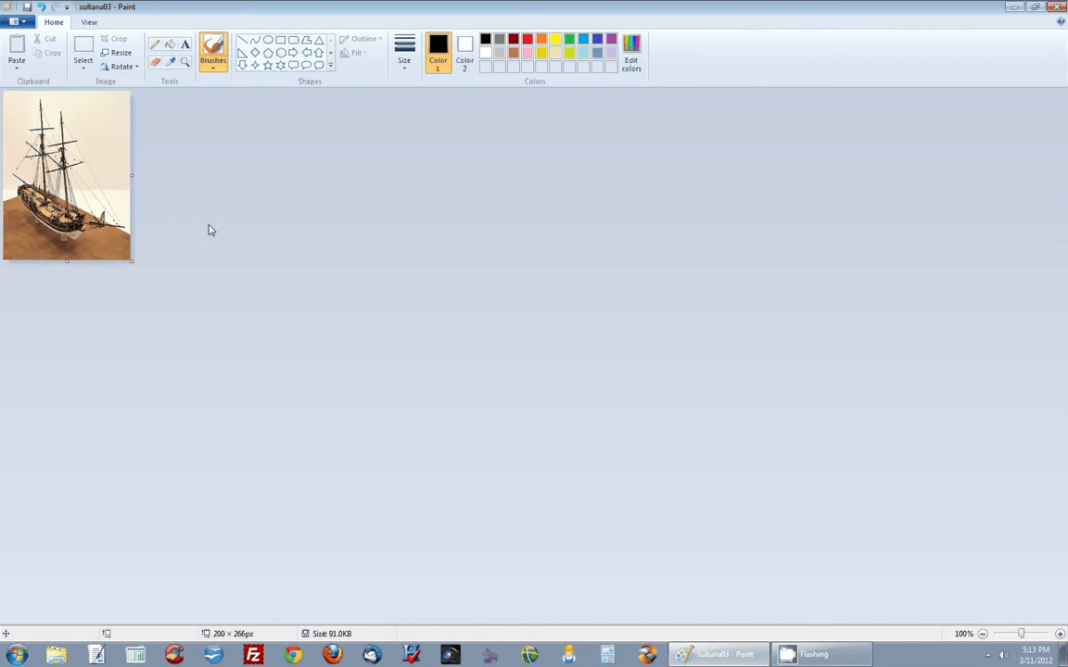
{"action": "left_click", "coordinate": [42, 7]}
{"action": "left_click", "coordinate": [42, 9]}
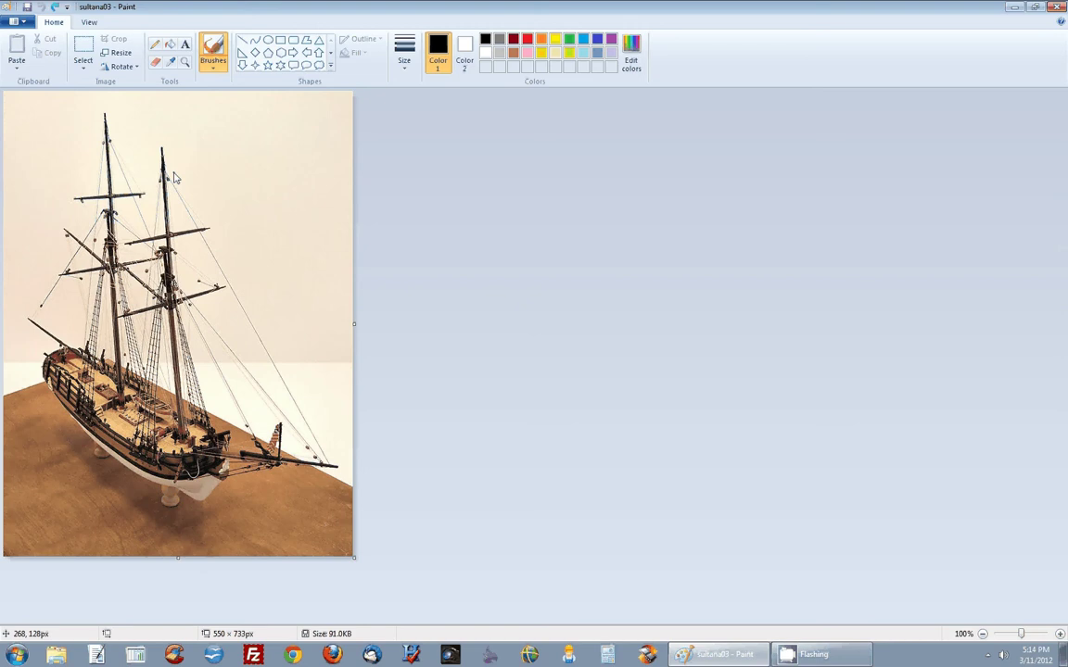
Enlarge the photo to 800 pixels wide (800 × 1066) with aspect ratio kept.
{"action": "left_click", "coordinate": [117, 52]}
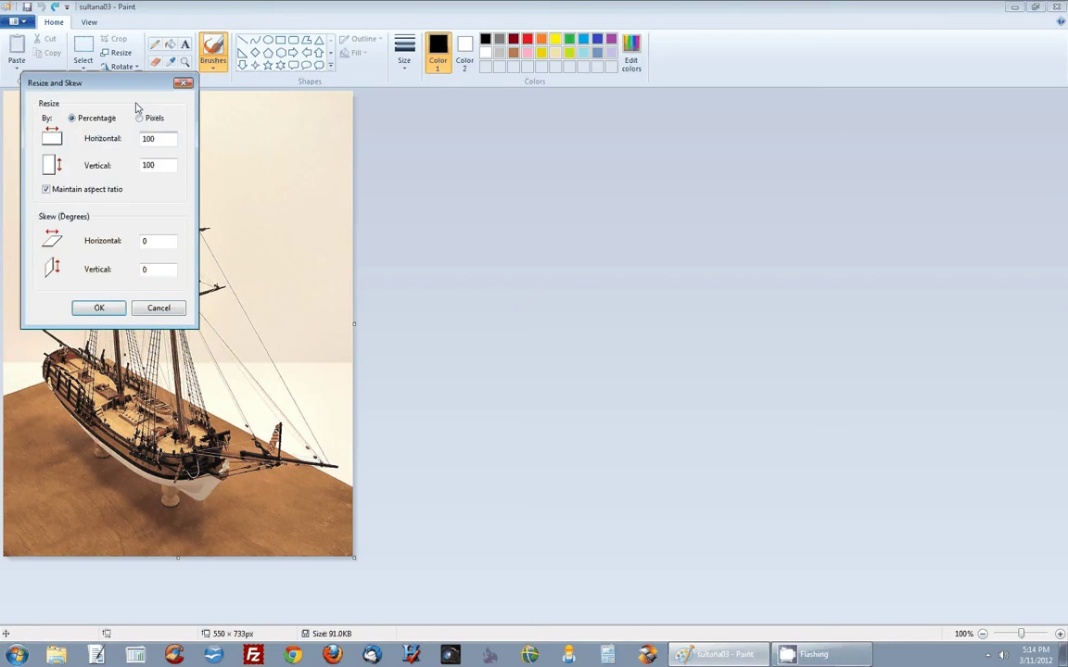
{"action": "left_click", "coordinate": [140, 119]}
{"action": "double_click", "coordinate": [148, 138]}
{"action": "type", "text": "800"}
{"action": "left_click", "coordinate": [101, 309]}
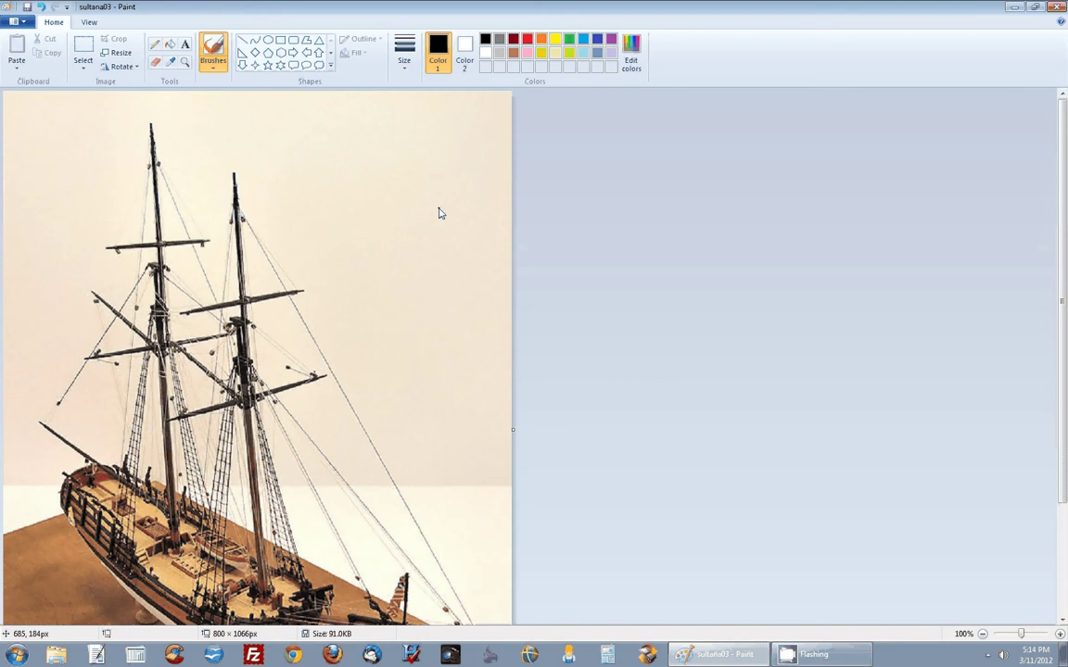
{"action": "left_click", "coordinate": [386, 165]}
Undo the enlargement, then resize the photo to 300 pixels wide (300 × 399).
{"action": "left_click", "coordinate": [43, 8]}
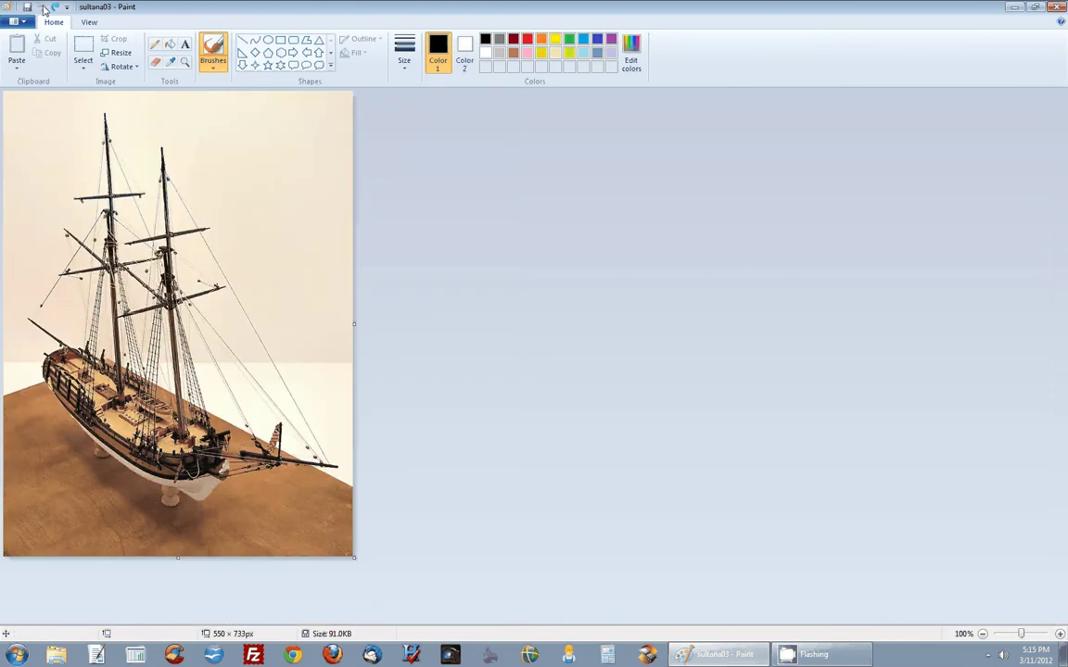
{"action": "left_click", "coordinate": [126, 56]}
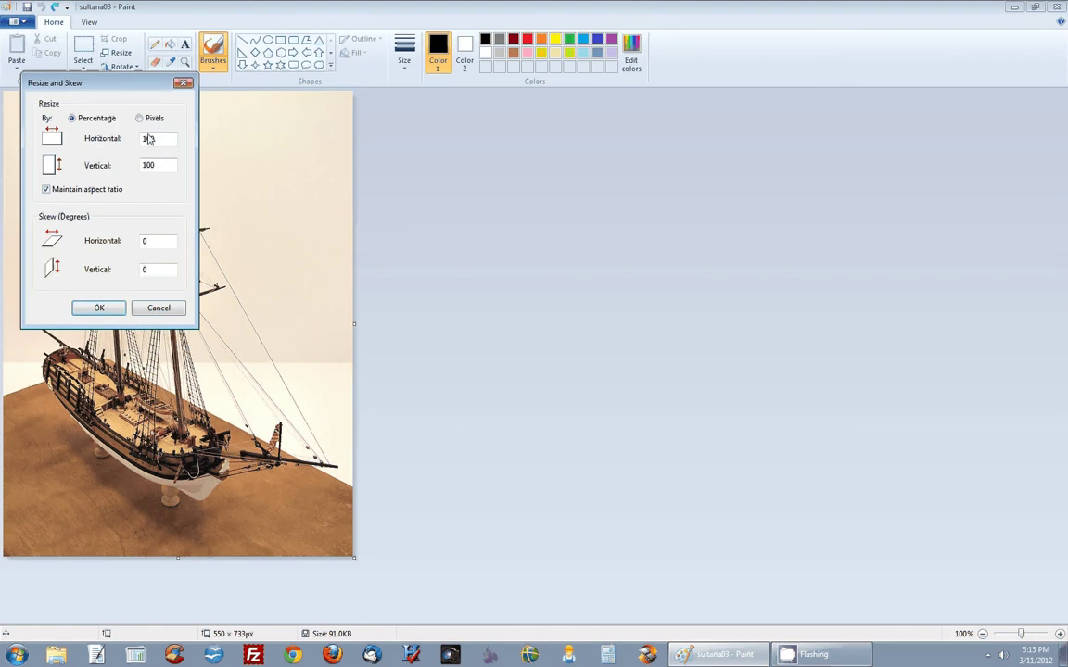
{"action": "left_click", "coordinate": [139, 119]}
{"action": "double_click", "coordinate": [148, 139]}
{"action": "type", "text": "300"}
{"action": "left_click", "coordinate": [104, 309]}
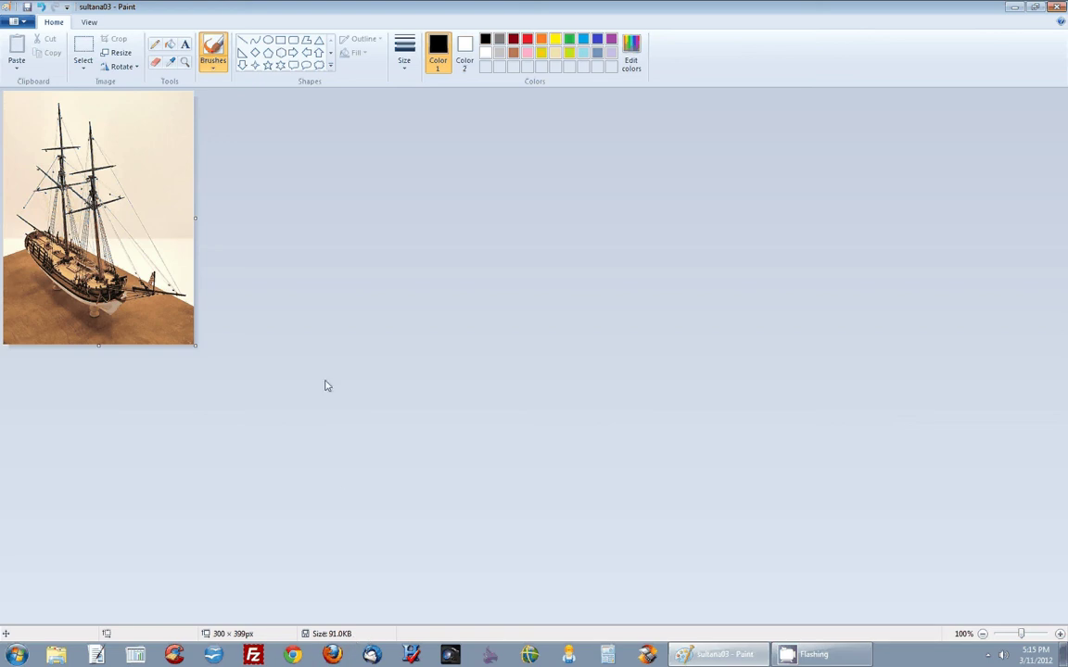
Save the picture as JPEG 'sultana-test' on the Desktop, then undo back to 550 × 733.
{"action": "left_click", "coordinate": [25, 25]}
{"action": "mouse_move", "coordinate": [33, 134]}
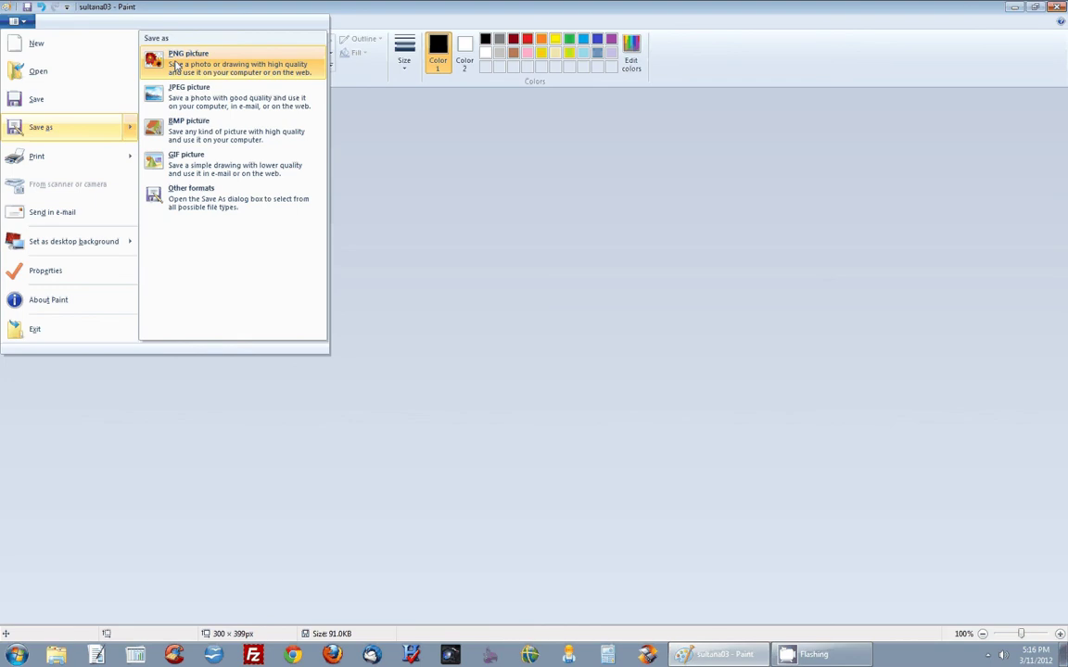
{"action": "left_click", "coordinate": [203, 98]}
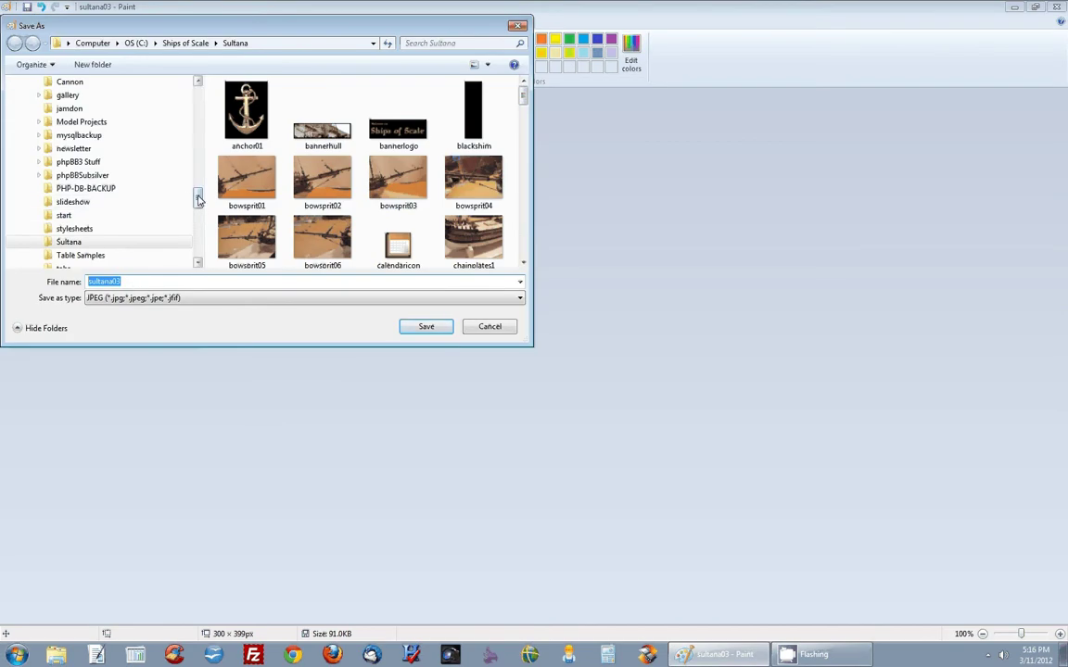
{"action": "left_click_drag", "start_coordinate": [195, 198], "coordinate": [195, 93]}
{"action": "left_click", "coordinate": [81, 103]}
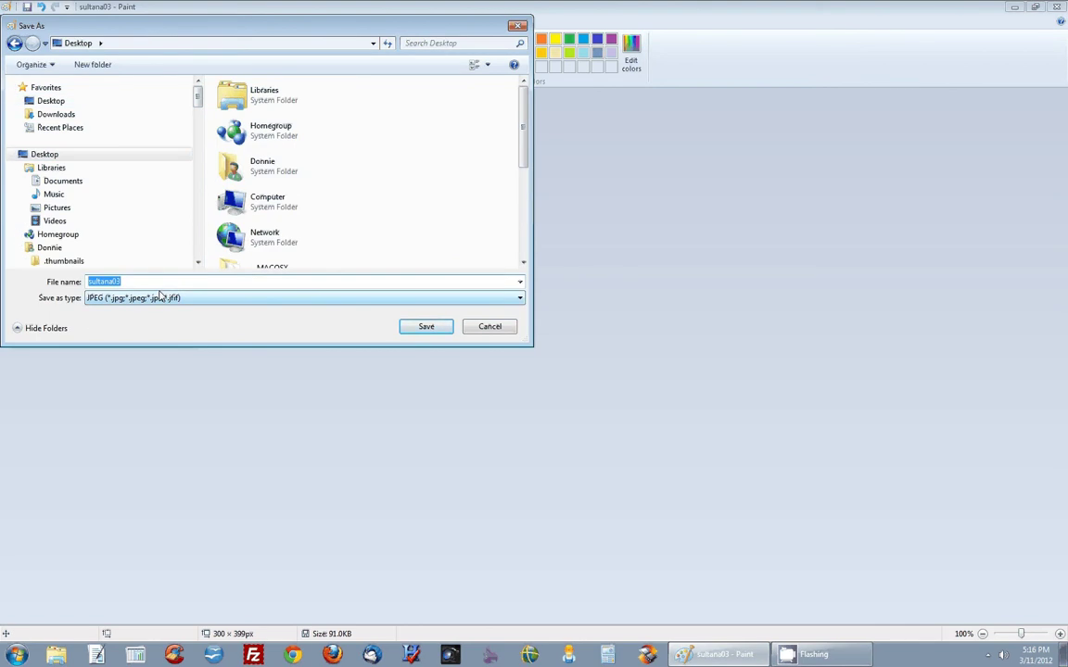
{"action": "type", "text": "sultana-test"}
{"action": "left_click", "coordinate": [409, 327]}
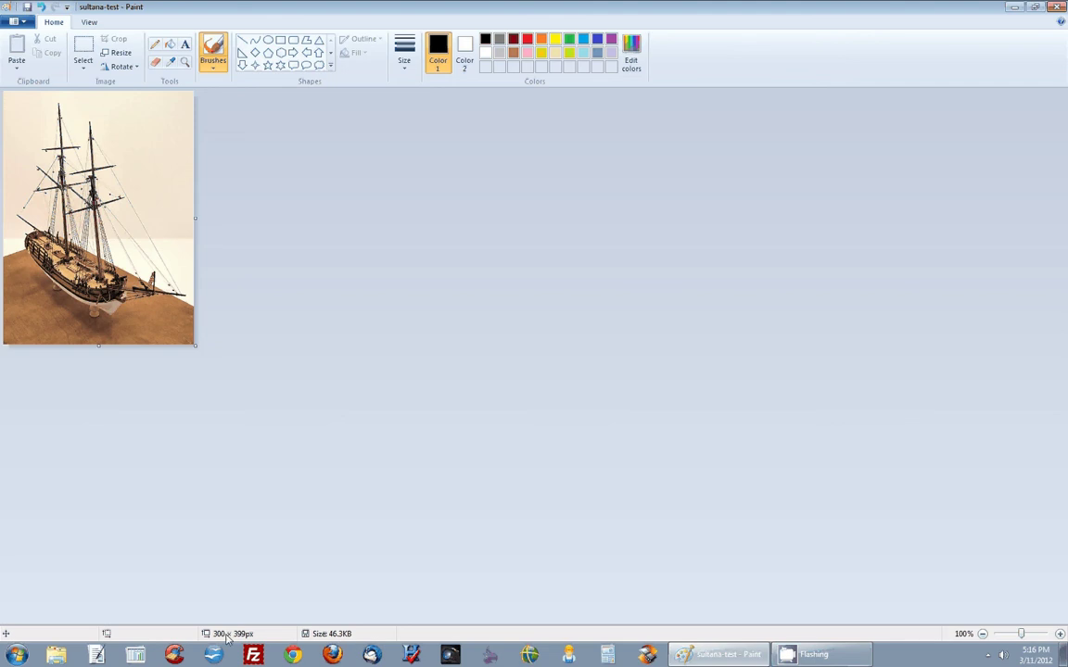
{"action": "left_click", "coordinate": [41, 10]}
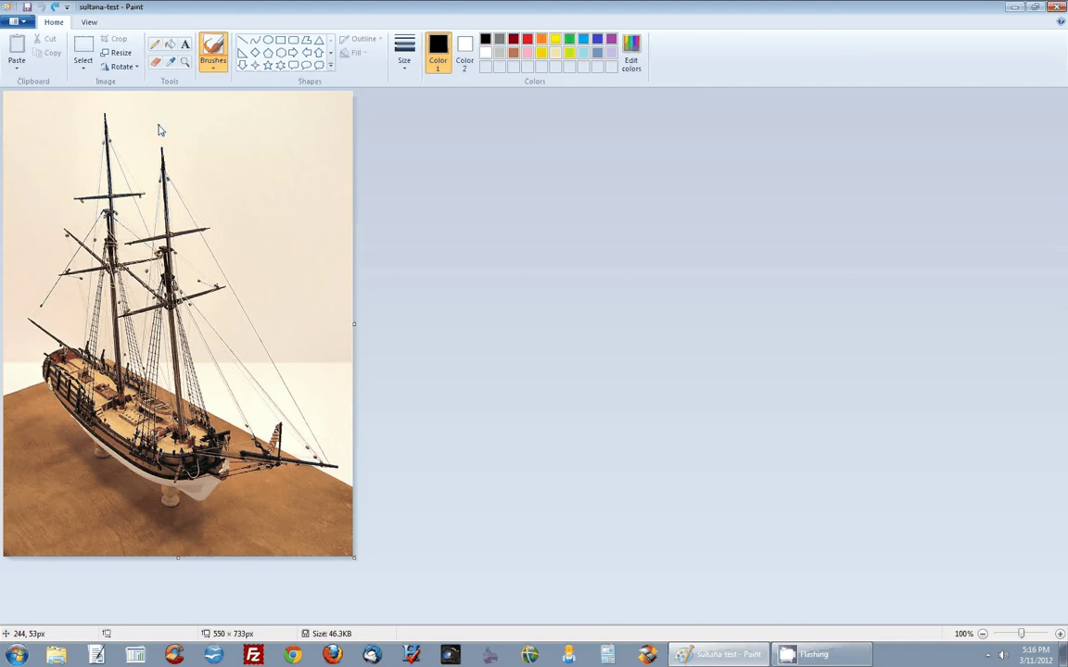
Crop the photo to a 217 × 215 rectangle around the ship's deck and hull.
{"action": "left_click", "coordinate": [82, 71]}
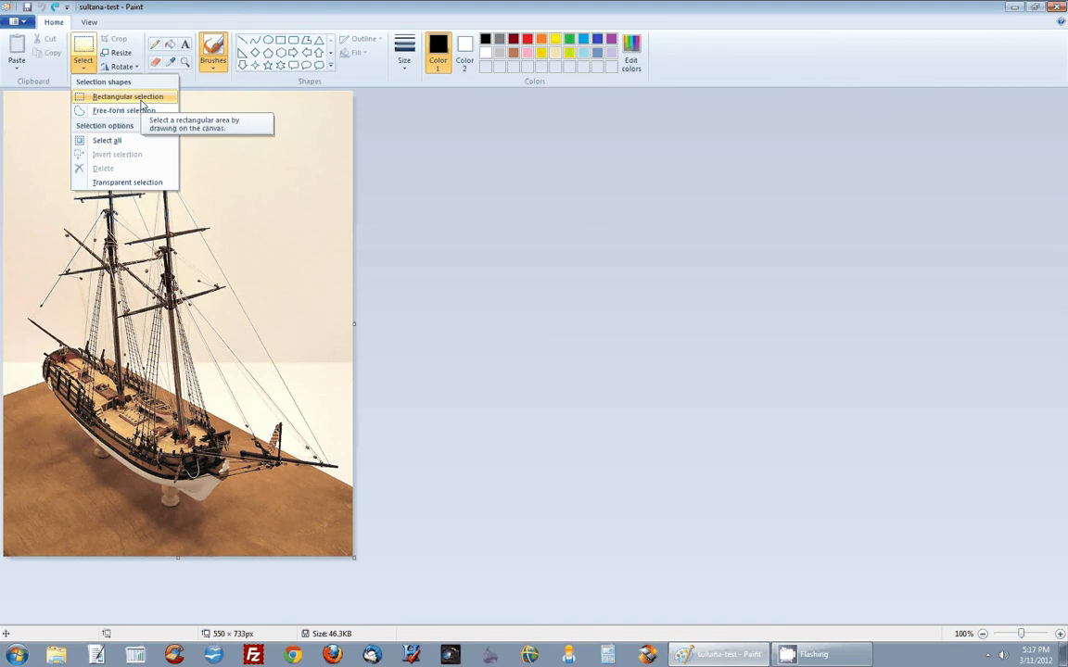
{"action": "left_click", "coordinate": [142, 105]}
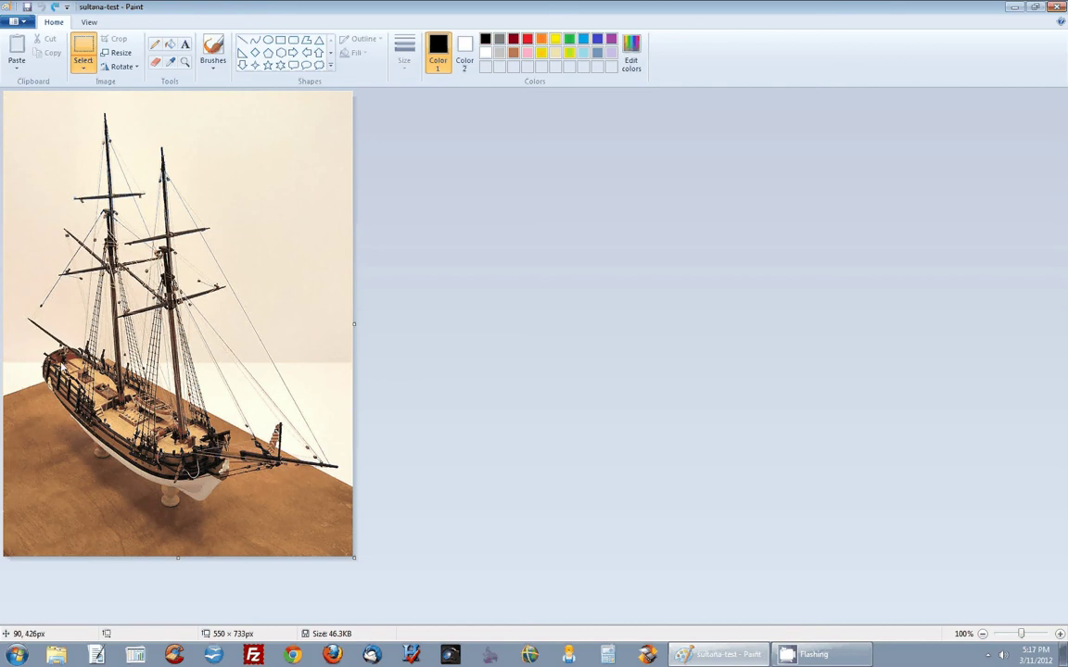
{"action": "left_click_drag", "start_coordinate": [81, 333], "coordinate": [220, 473]}
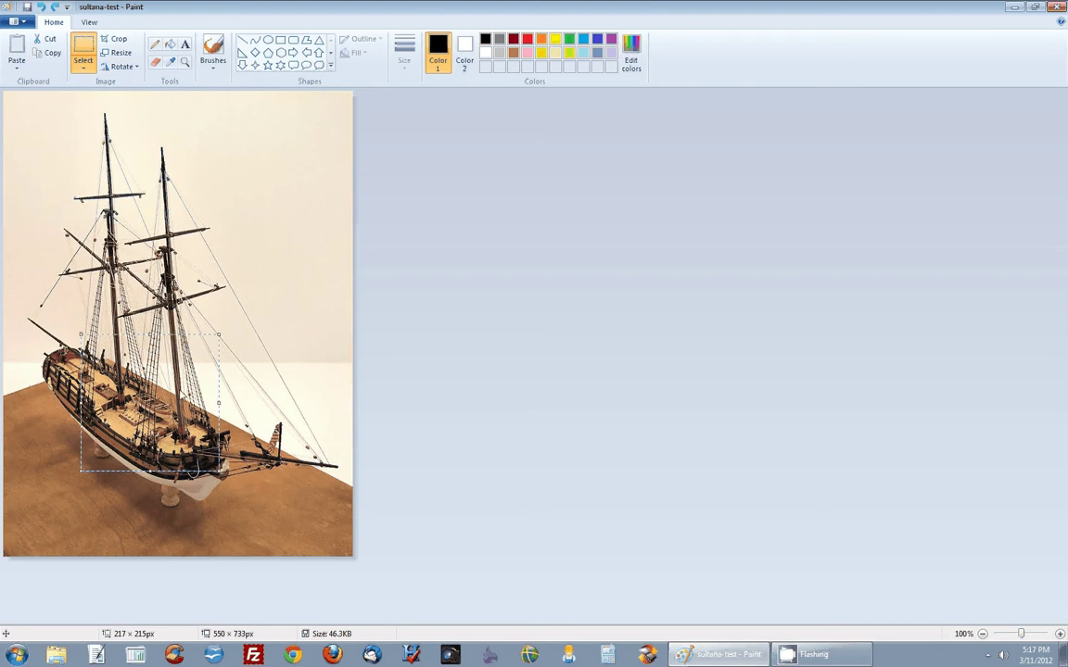
{"action": "right_click", "coordinate": [180, 391]}
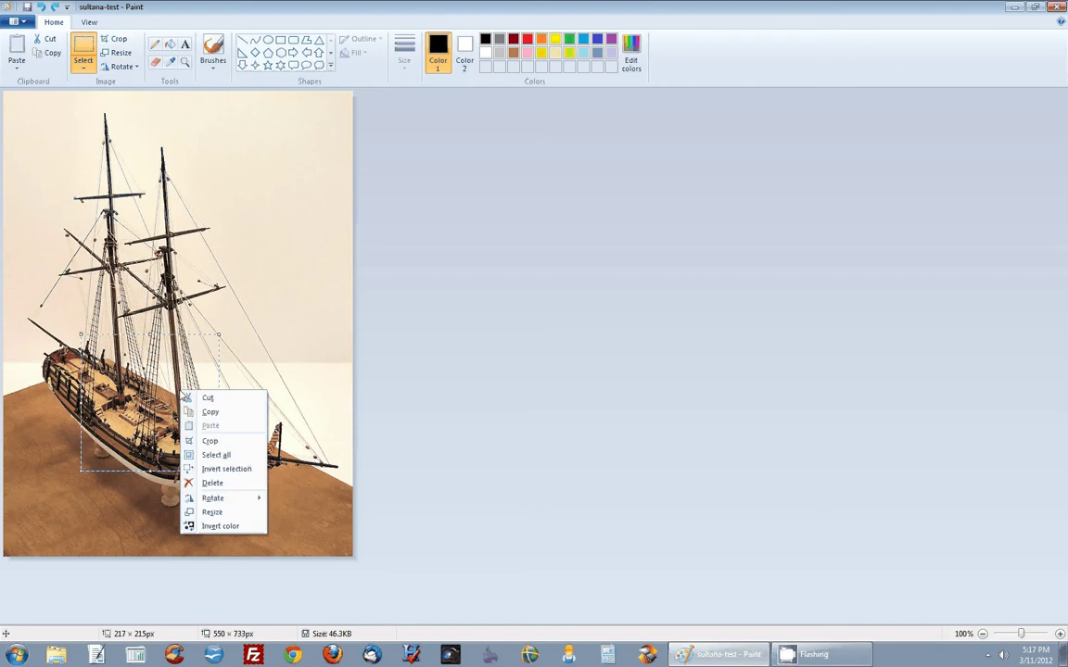
{"action": "left_click", "coordinate": [232, 443]}
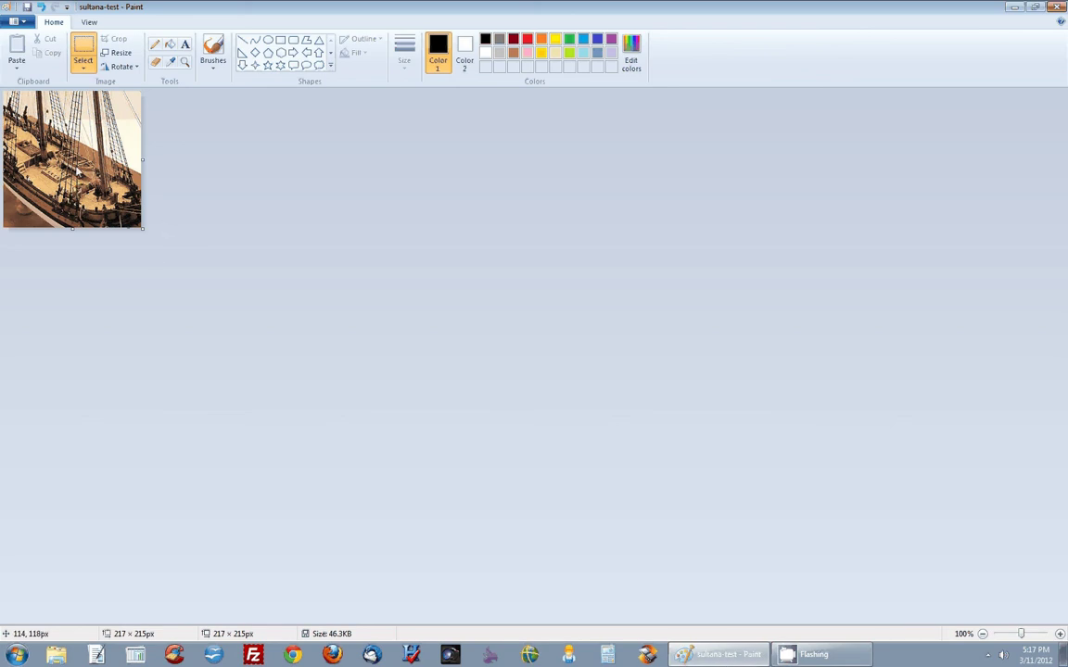
Undo the crop to restore the full 550 × 733 photo and set red as Color 1.
{"action": "left_click", "coordinate": [43, 7]}
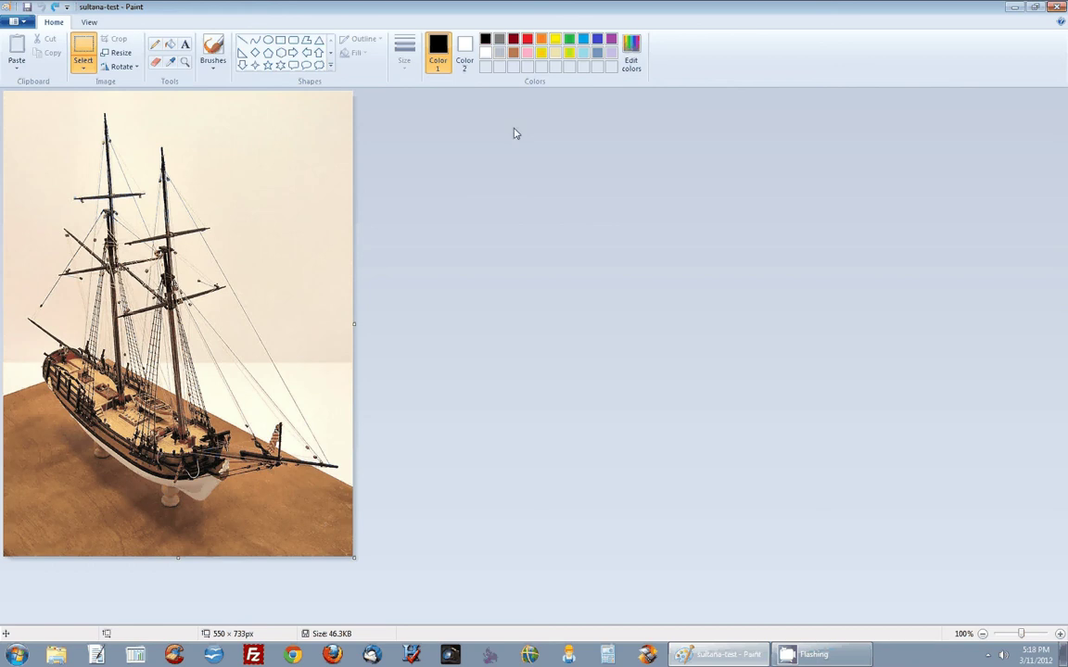
{"action": "left_click", "coordinate": [526, 41]}
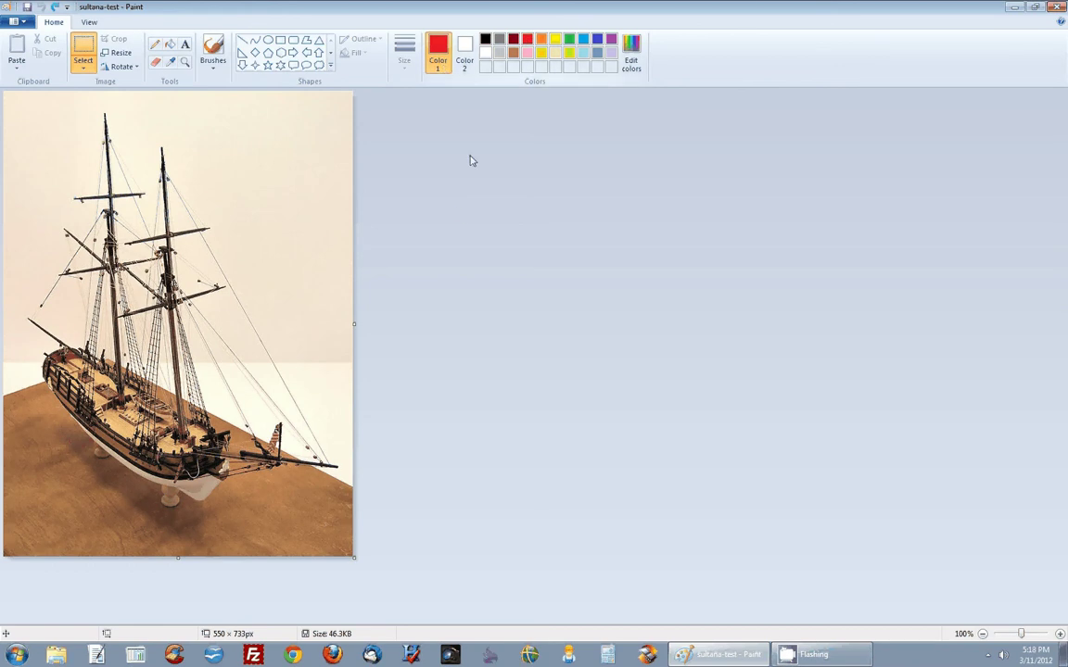
{"action": "left_click", "coordinate": [468, 51]}
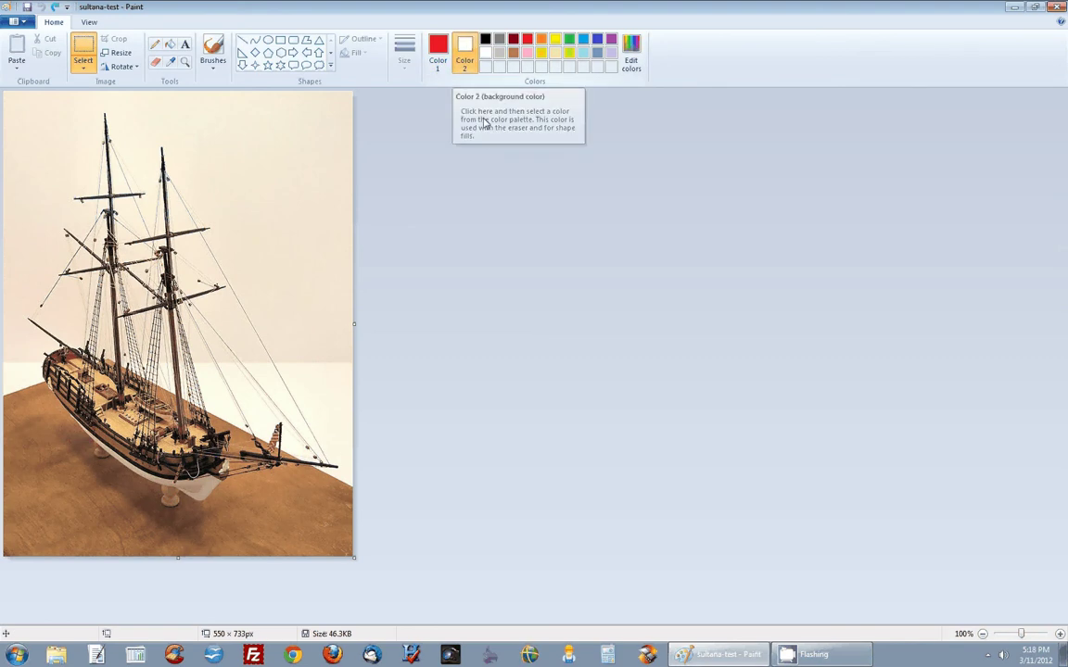
{"action": "left_click", "coordinate": [437, 51]}
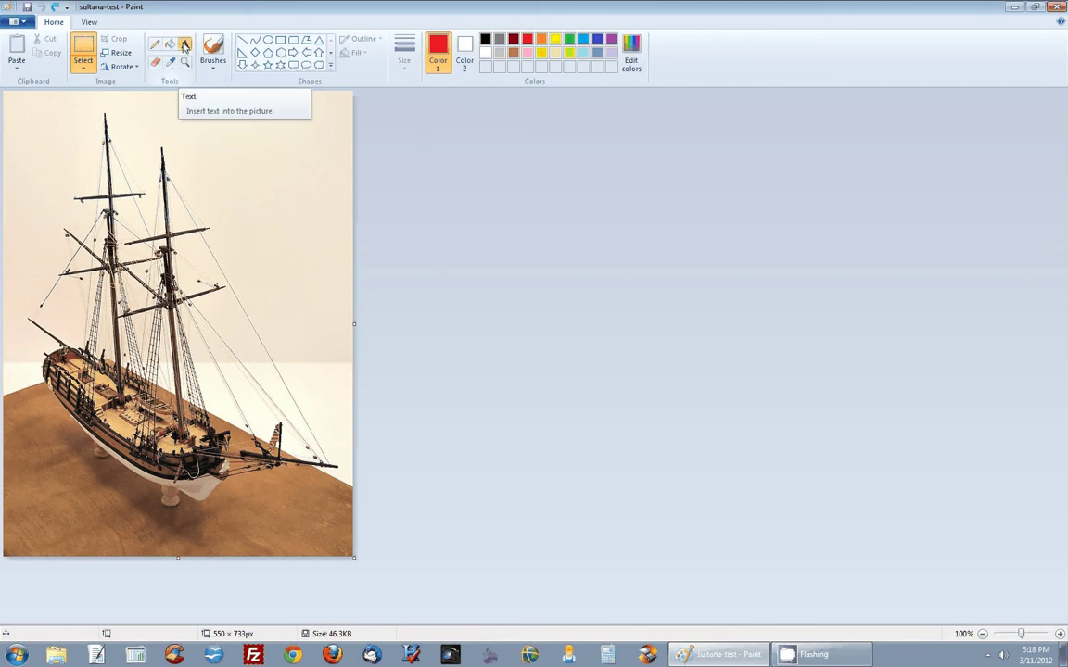
Place a text box in the sky right of the masts and set its background to Opaque.
{"action": "left_click", "coordinate": [185, 47]}
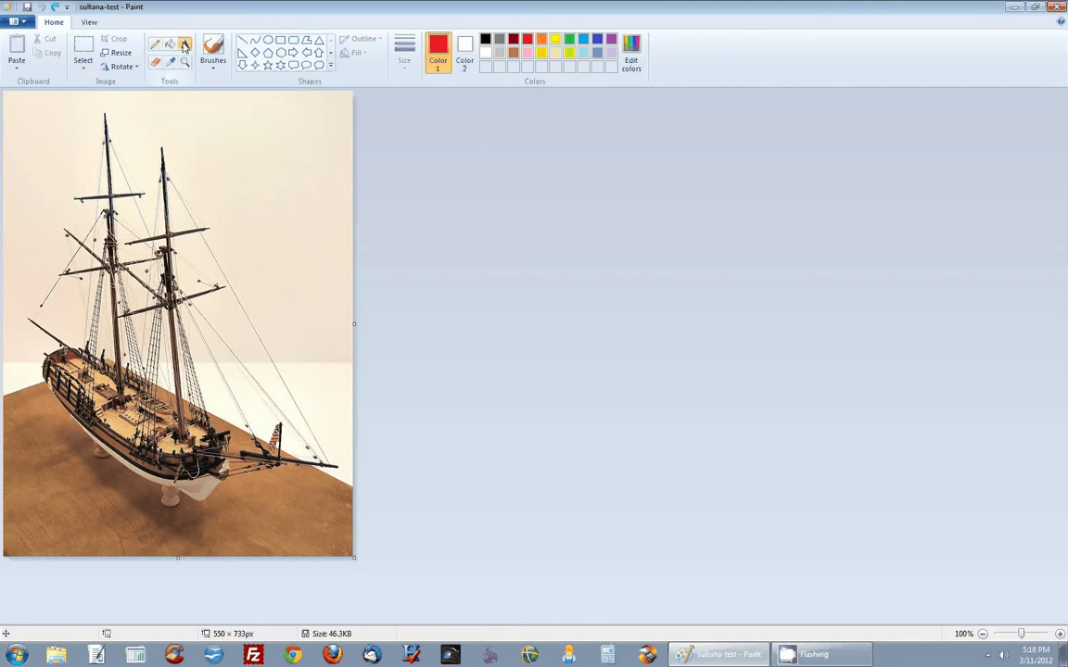
{"action": "left_click", "coordinate": [206, 153]}
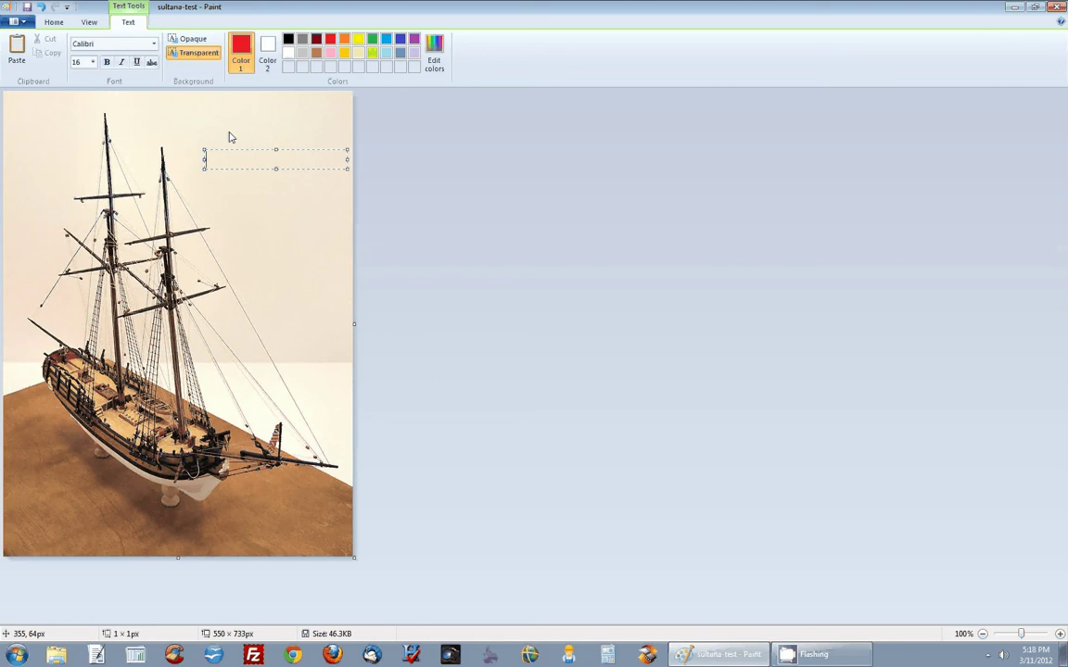
{"action": "left_click", "coordinate": [200, 39]}
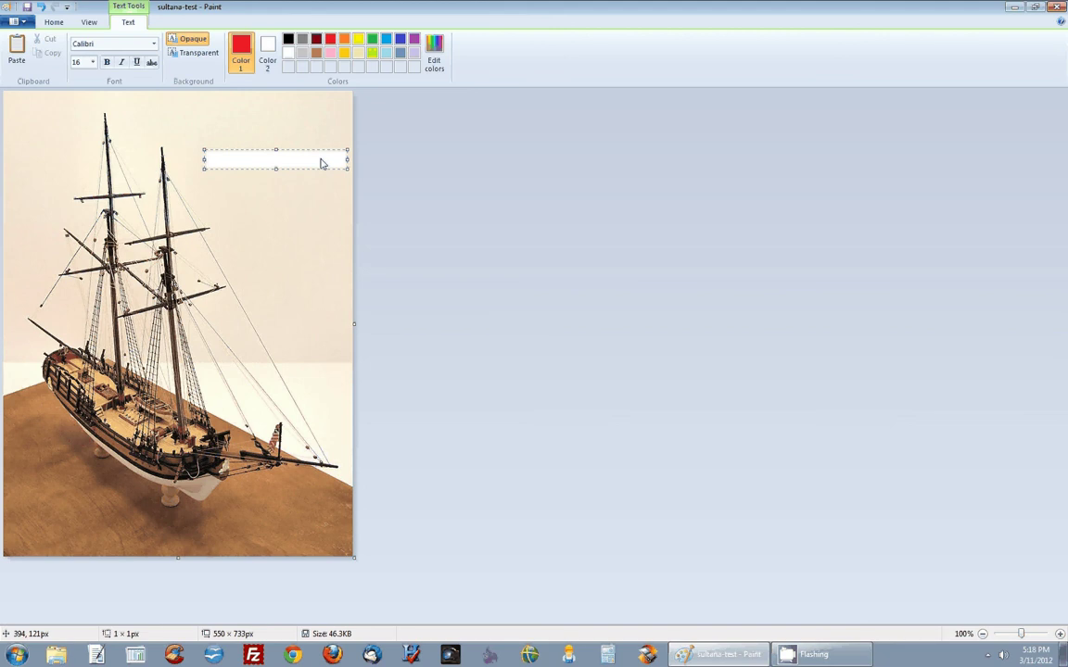
Set the caption text box font to Arial at size 16.
{"action": "left_click", "coordinate": [154, 44]}
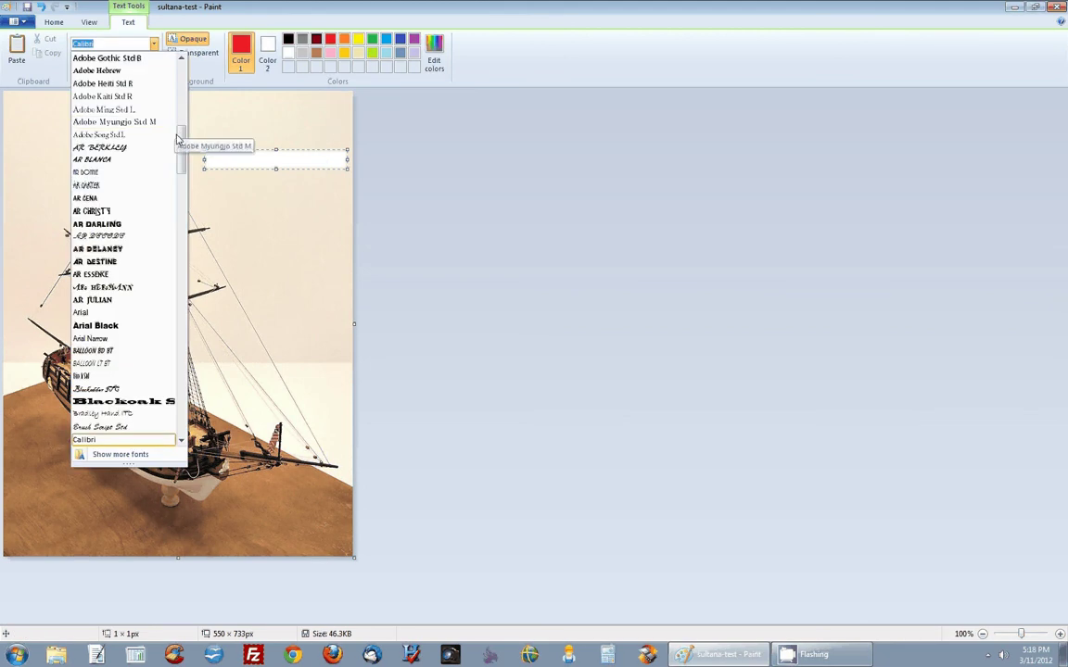
{"action": "mouse_move", "coordinate": [180, 151]}
{"action": "left_mouse_down"}
{"action": "mouse_move", "coordinate": [170, 71]}
{"action": "mouse_move", "coordinate": [181, 167]}
{"action": "left_mouse_up"}
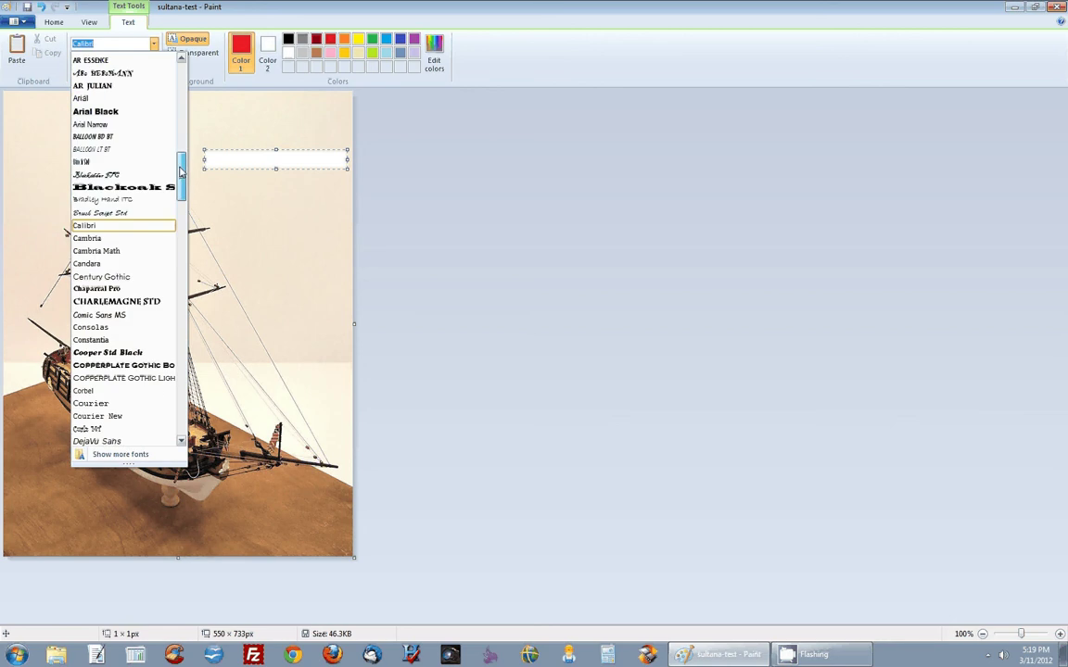
{"action": "left_click", "coordinate": [118, 97]}
{"action": "left_click", "coordinate": [92, 62]}
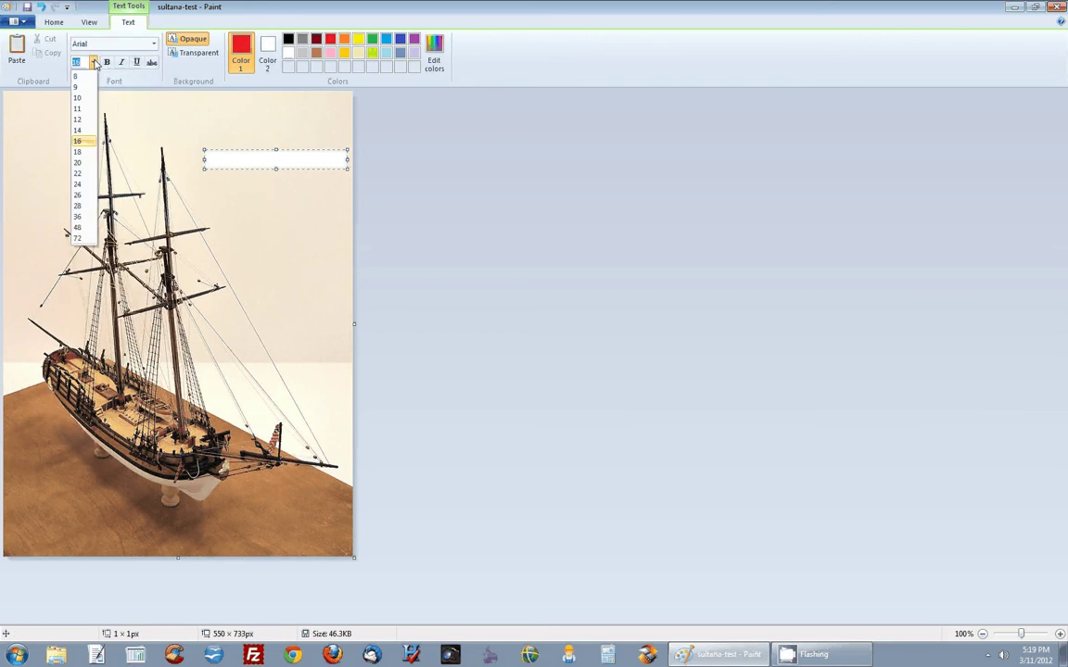
{"action": "left_click", "coordinate": [86, 143]}
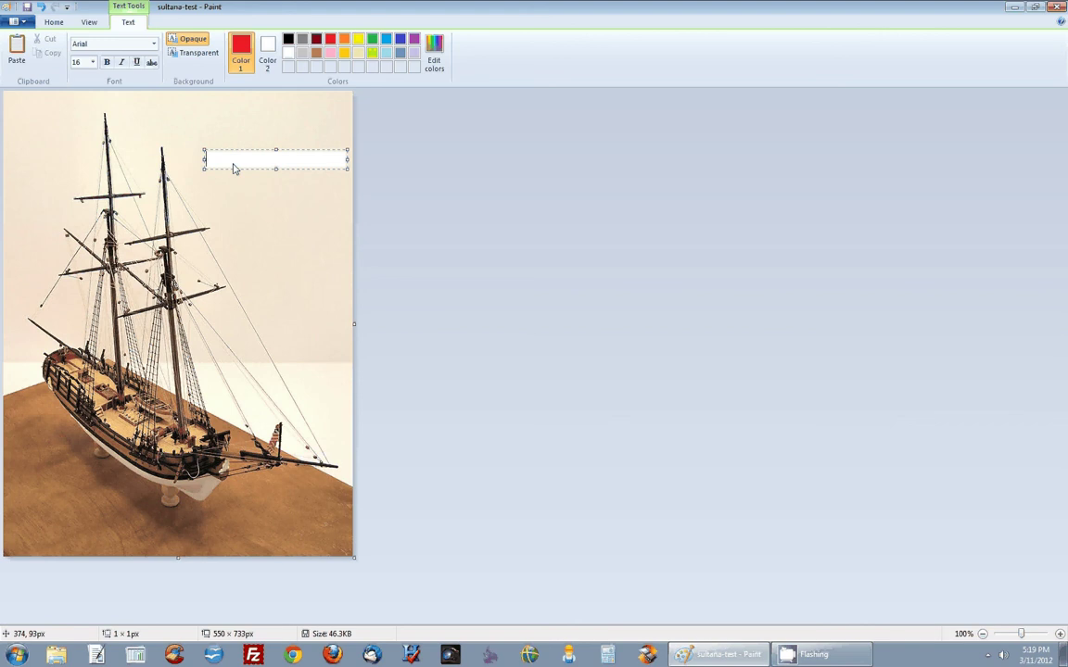
Enter the caption 'Sultana Colonial Schooner' and commit it onto the photo.
{"action": "type", "text": "Sultana Colon"}
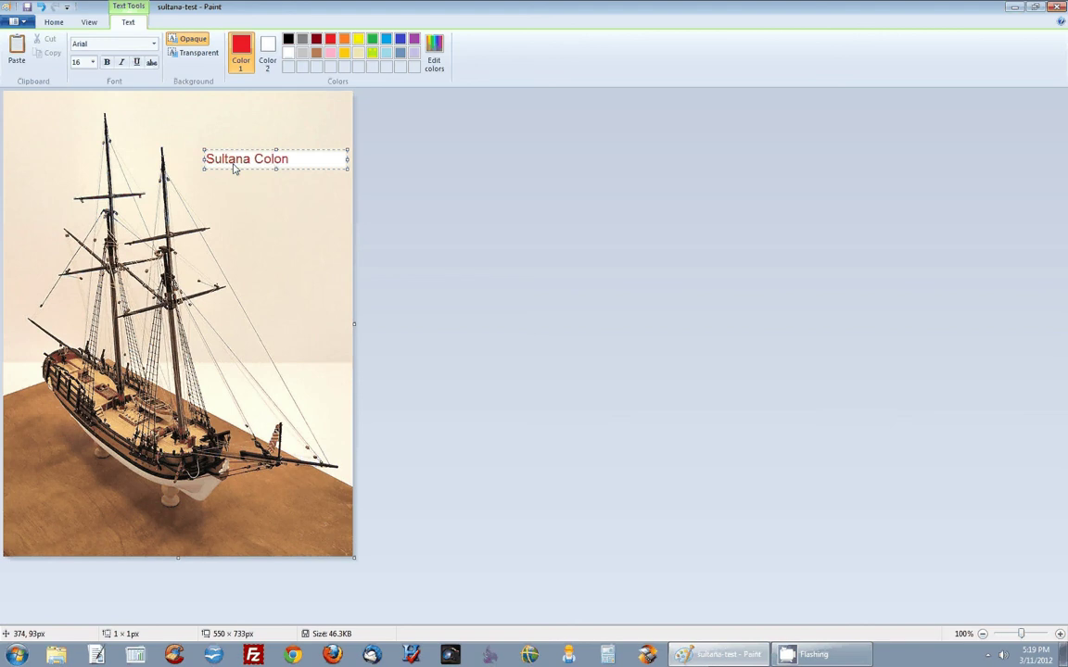
{"action": "type", "text": "ial Schooner"}
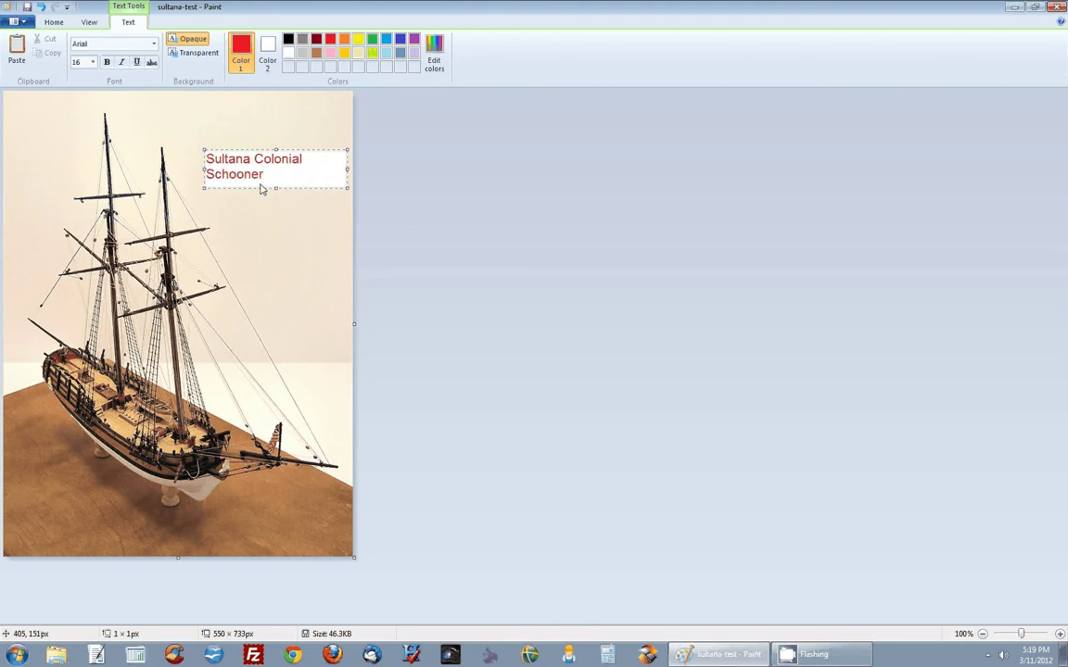
{"action": "left_click_drag", "start_coordinate": [266, 176], "coordinate": [198, 165]}
{"action": "right_click", "coordinate": [245, 165]}
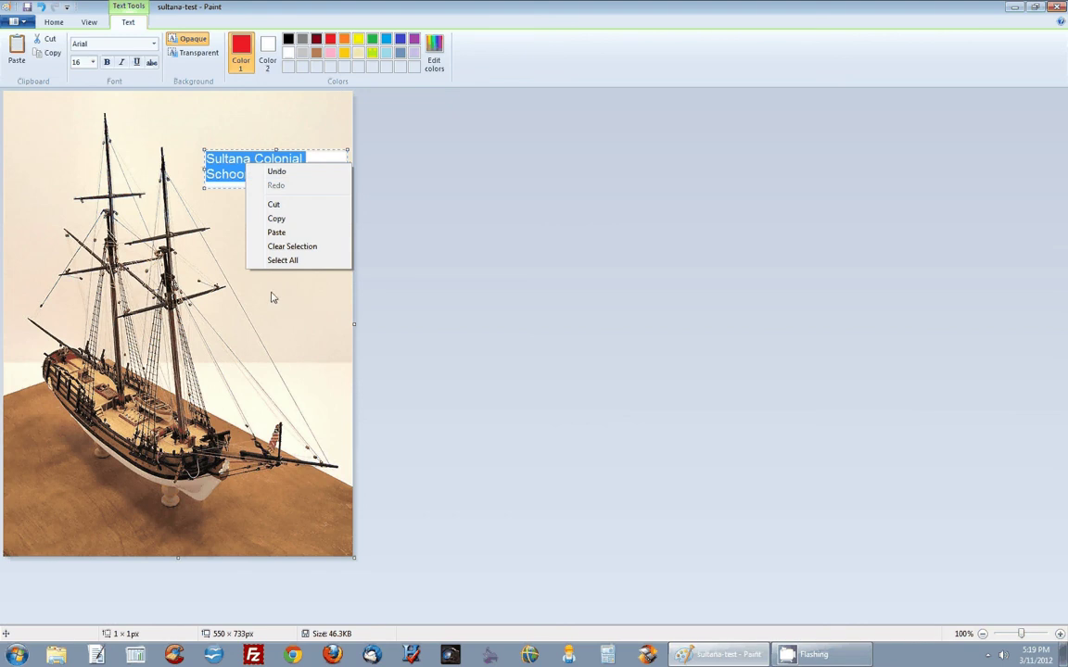
{"action": "left_click", "coordinate": [245, 202]}
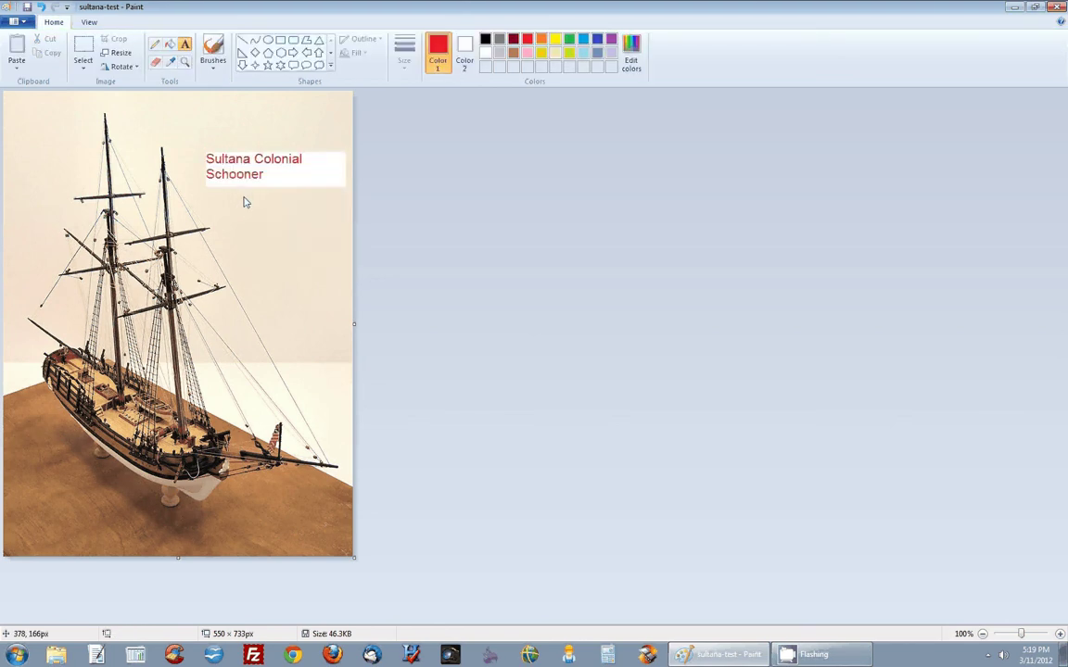
Discard the leftover empty text box covering the caption.
{"action": "left_click_drag", "start_coordinate": [345, 187], "coordinate": [197, 149]}
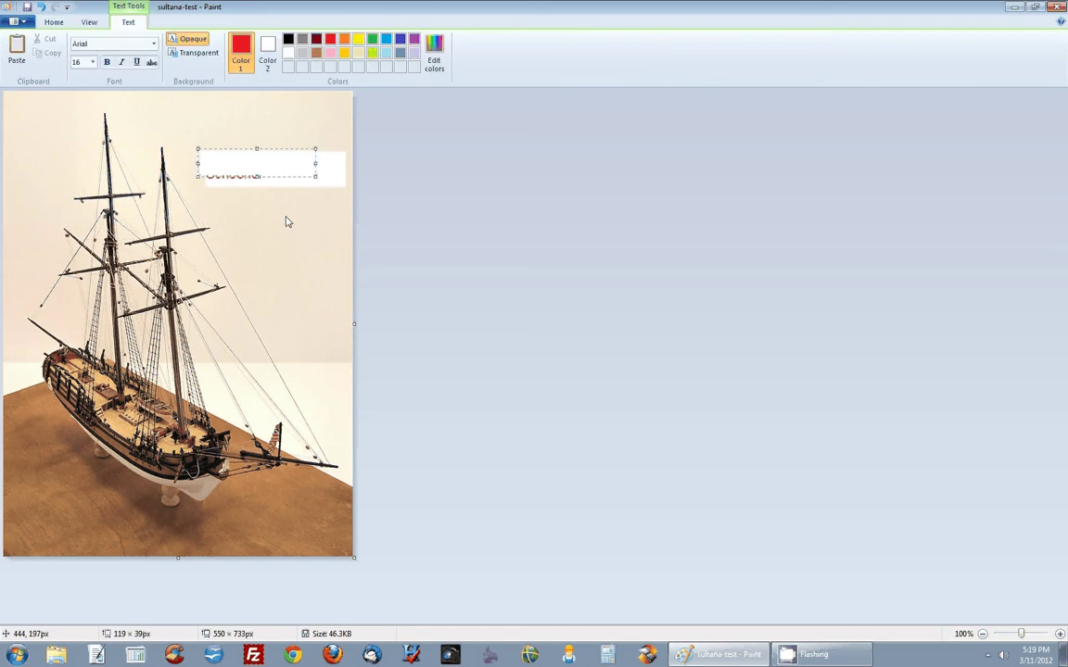
{"action": "left_click", "coordinate": [271, 215]}
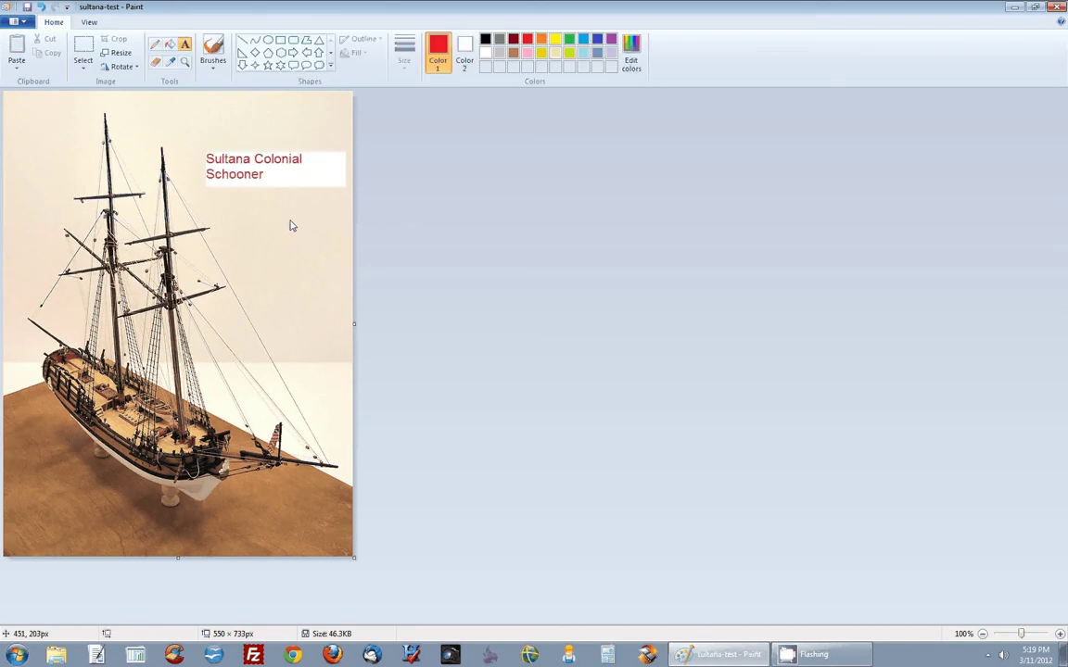
{"action": "left_click", "coordinate": [289, 219]}
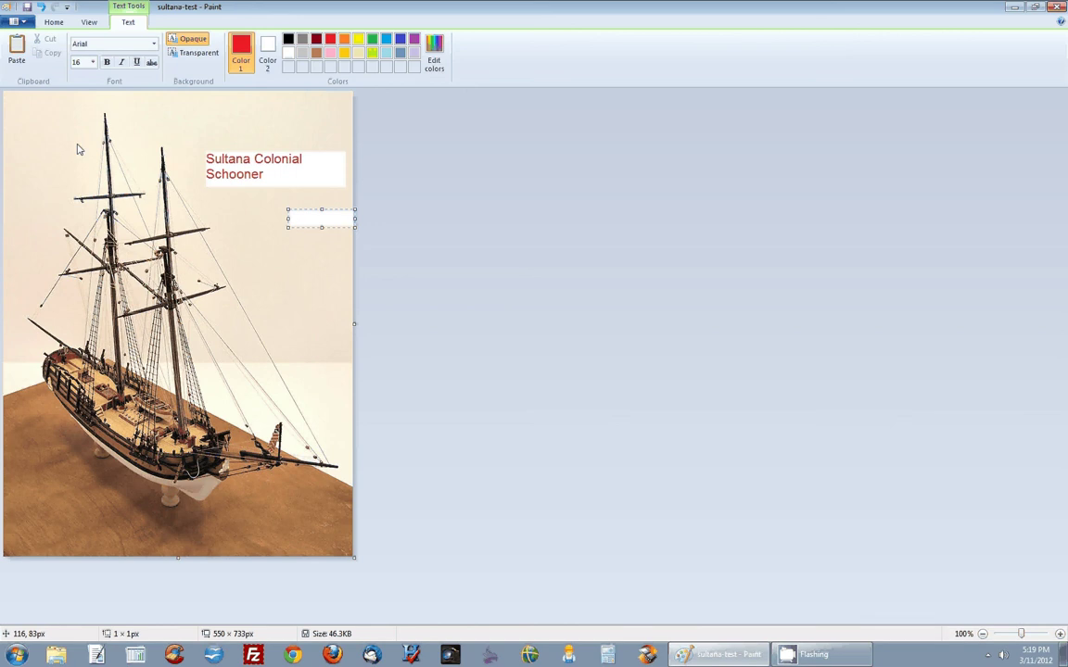
{"action": "key", "text": "ctrl+a"}
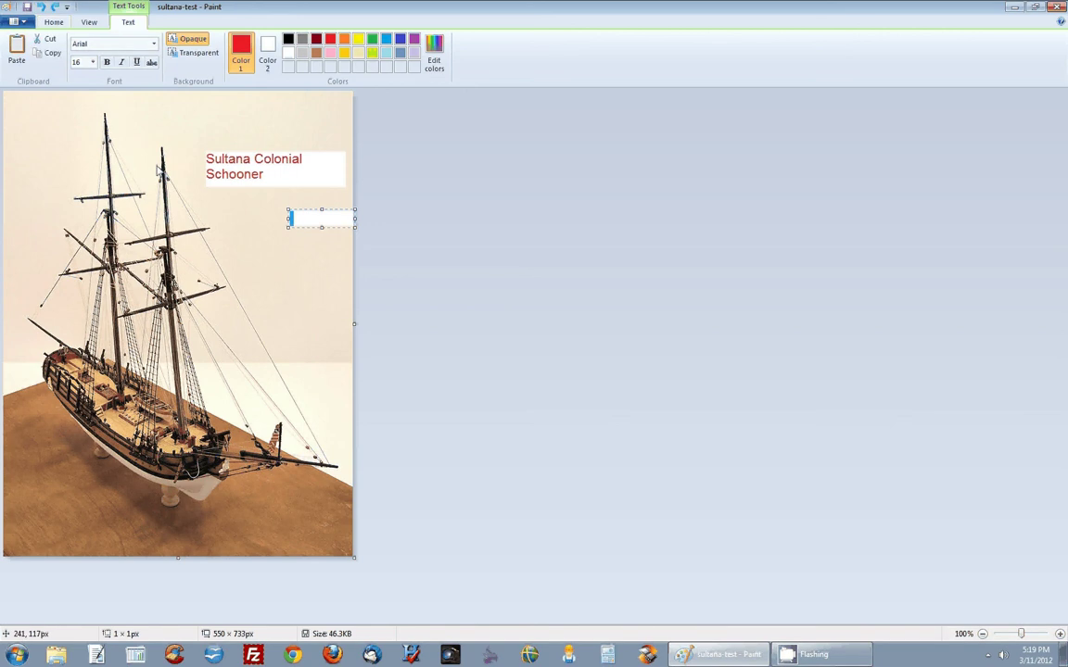
{"action": "left_click", "coordinate": [202, 179]}
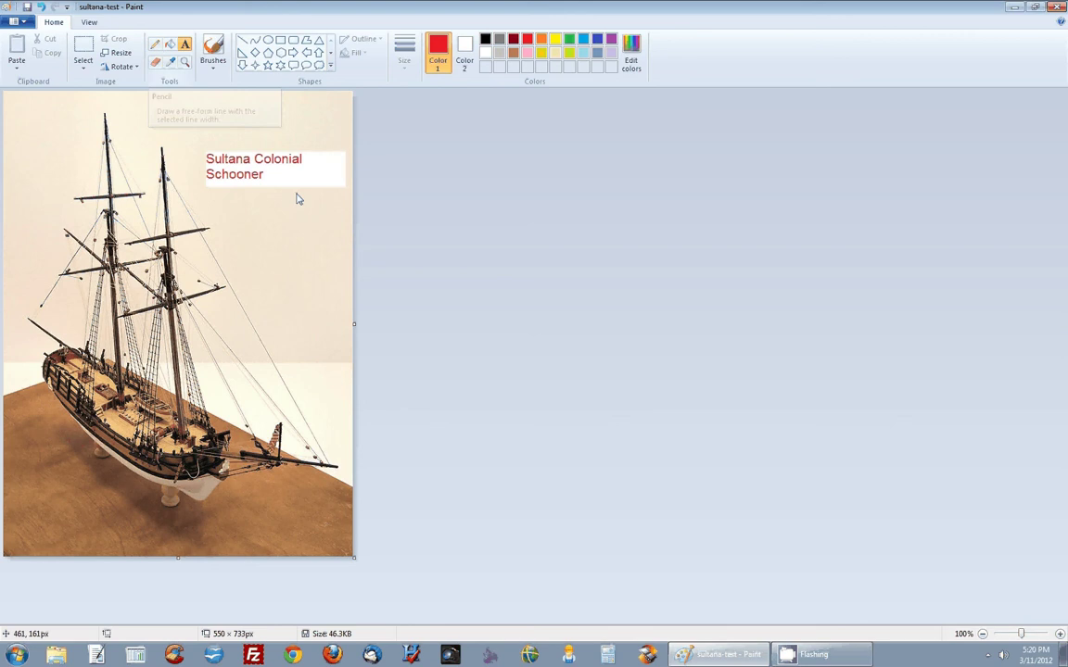
Draw a red pencil line at the third thickness from the caption toward the ship.
{"action": "left_click", "coordinate": [155, 45]}
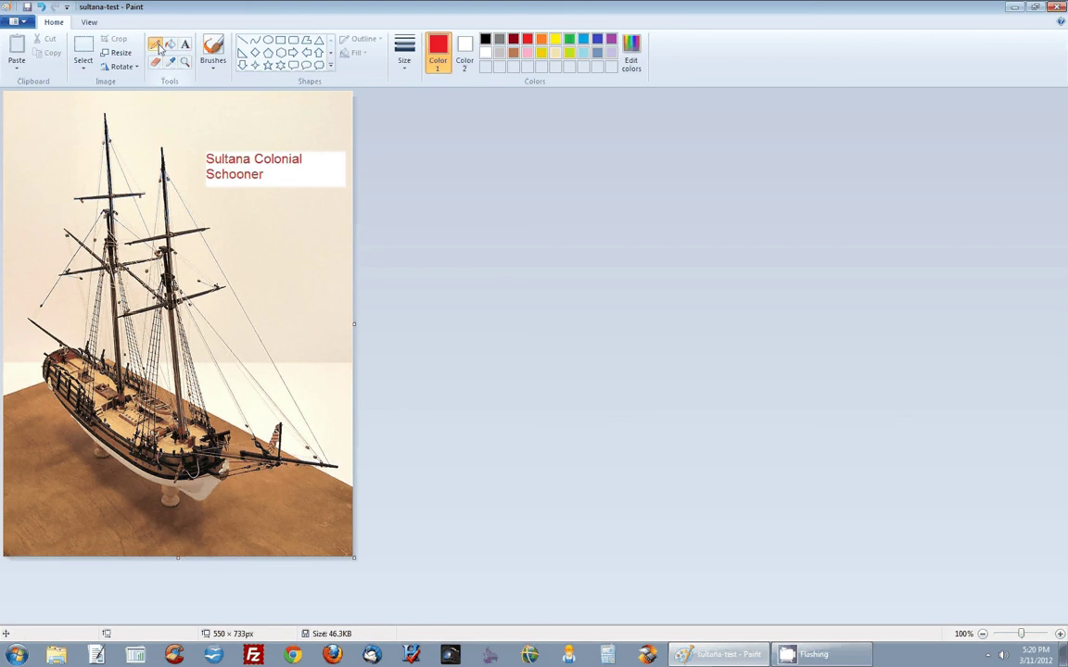
{"action": "left_click", "coordinate": [407, 73]}
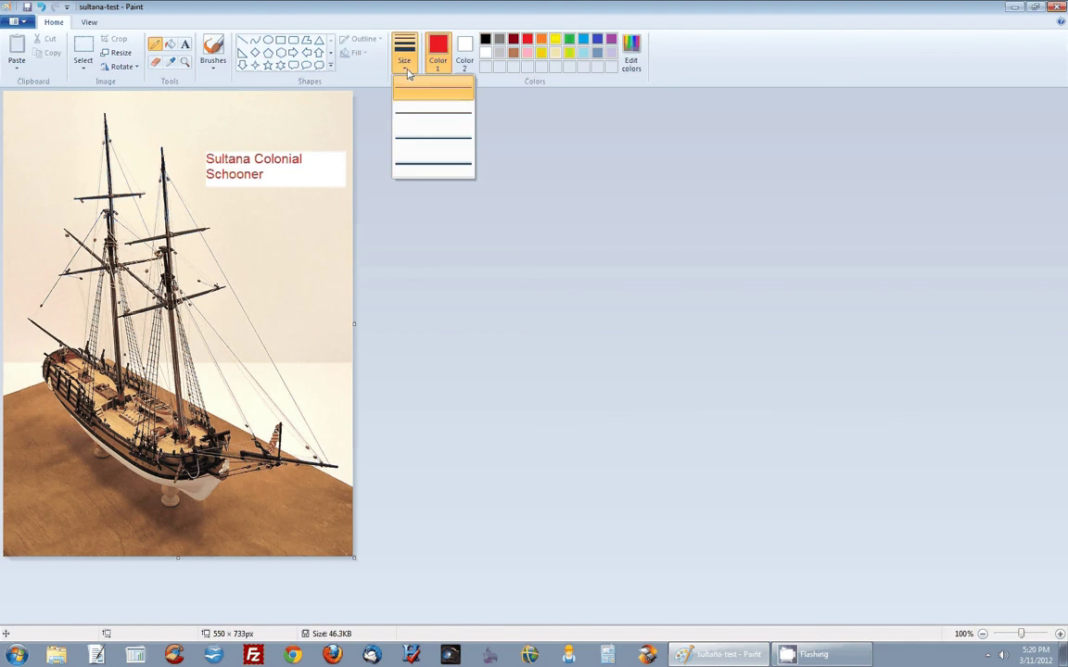
{"action": "left_click", "coordinate": [424, 138]}
{"action": "mouse_move", "coordinate": [284, 185]}
{"action": "left_mouse_down"}
{"action": "mouse_move", "coordinate": [233, 280]}
{"action": "mouse_move", "coordinate": [252, 265]}
{"action": "left_mouse_up"}
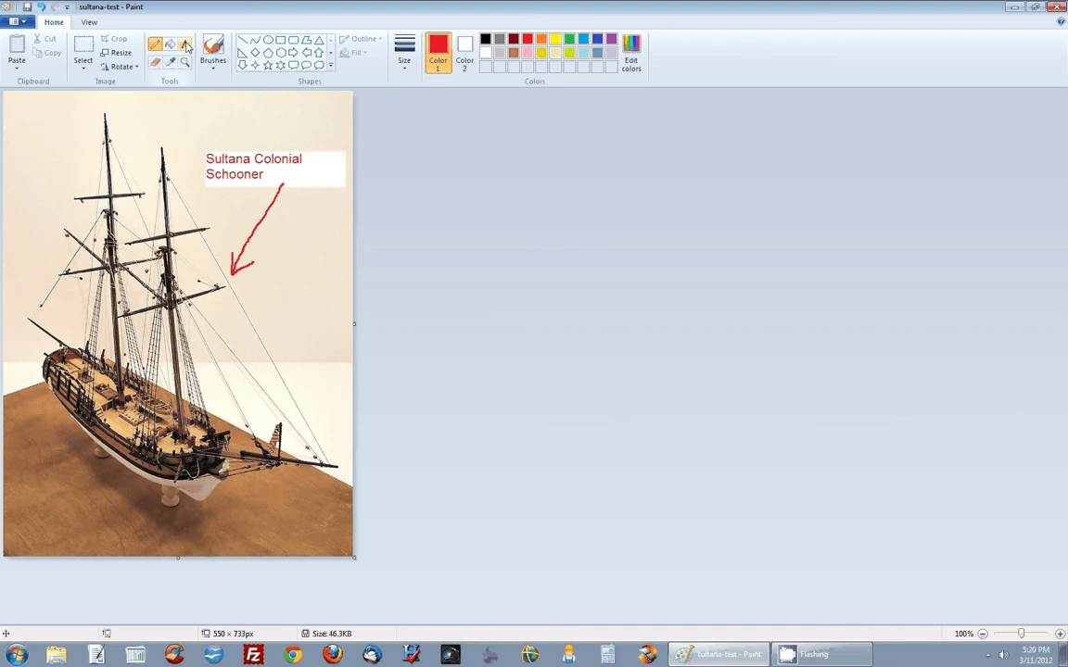
Add a red brush stroke and a red straight line pointing down at the ship.
{"action": "left_click", "coordinate": [215, 63]}
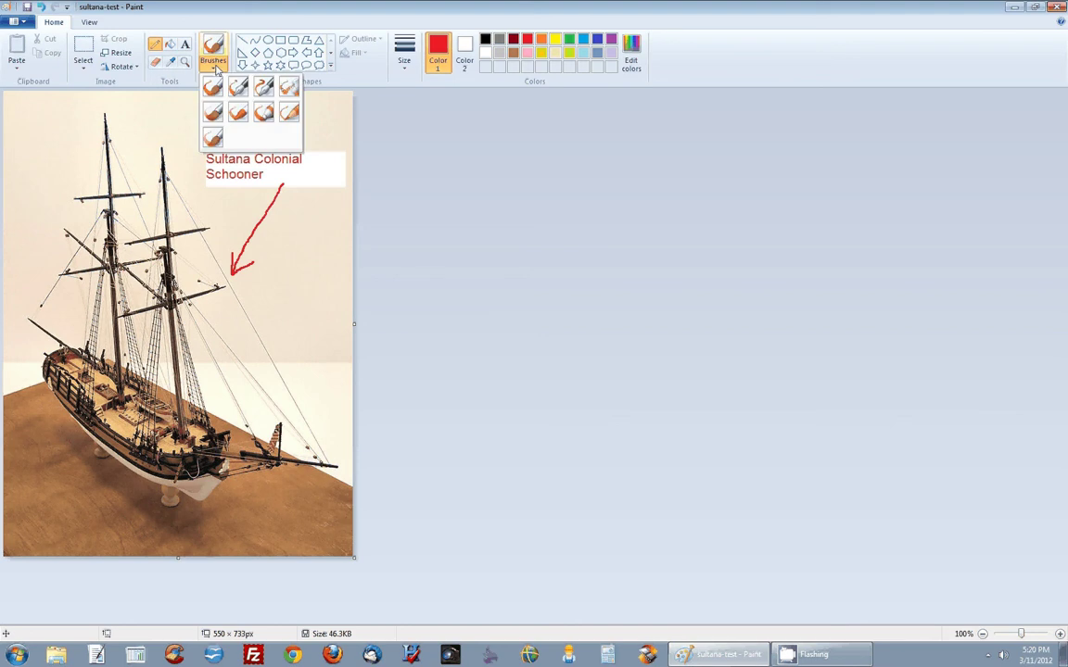
{"action": "left_click", "coordinate": [238, 88]}
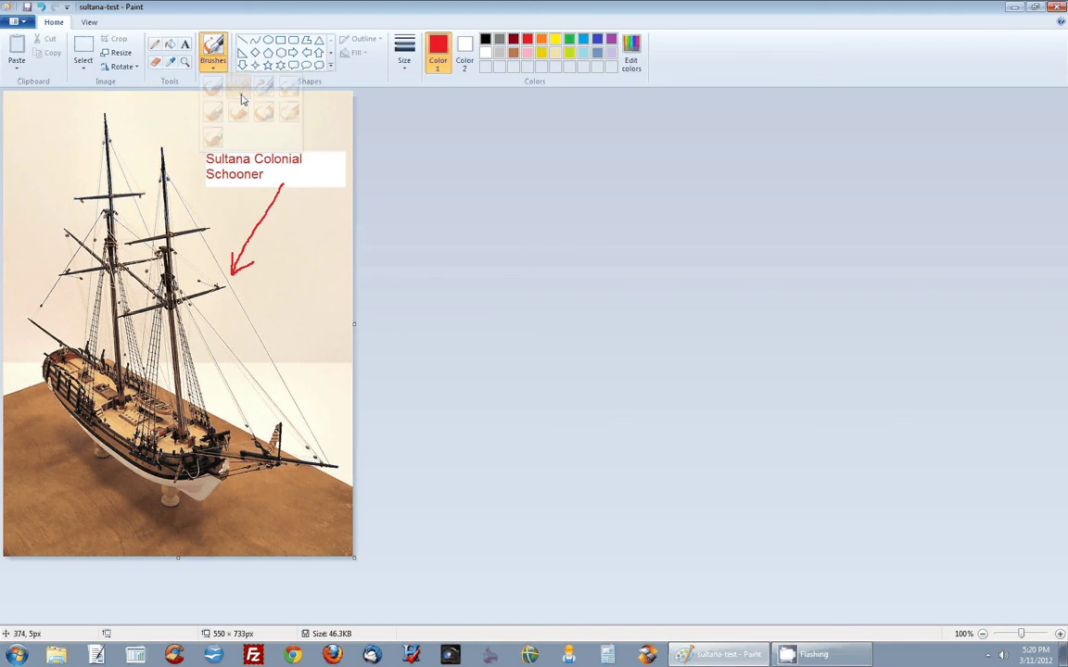
{"action": "left_click_drag", "start_coordinate": [324, 208], "coordinate": [273, 296]}
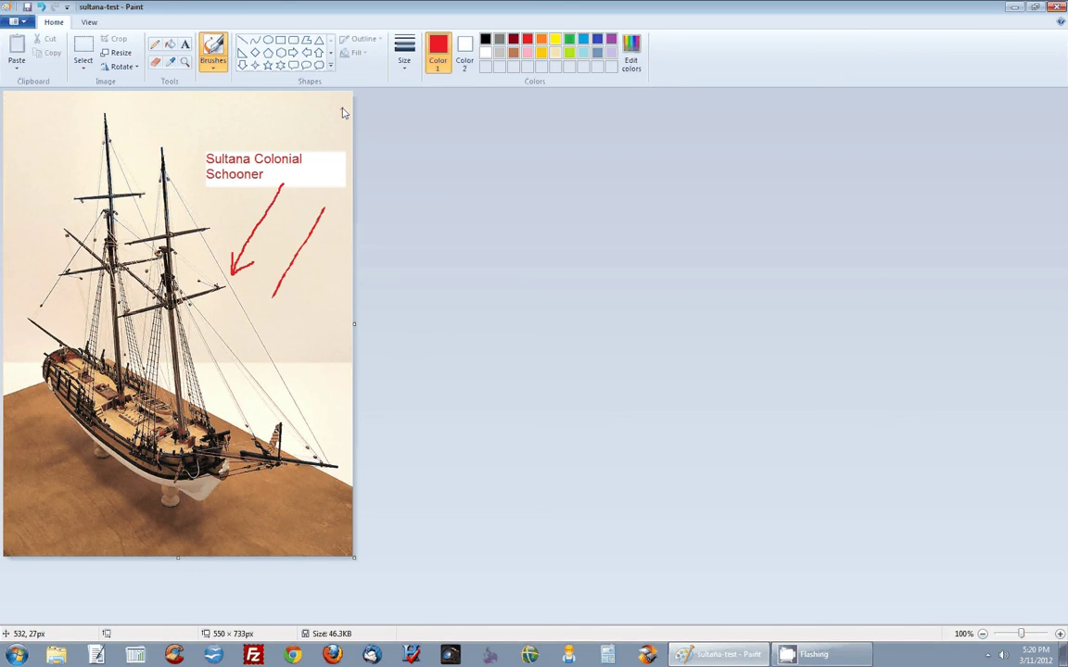
{"action": "left_click", "coordinate": [244, 42]}
{"action": "mouse_move", "coordinate": [317, 195]}
{"action": "left_mouse_down"}
{"action": "mouse_move", "coordinate": [233, 267]}
{"action": "mouse_move", "coordinate": [256, 284]}
{"action": "left_mouse_up"}
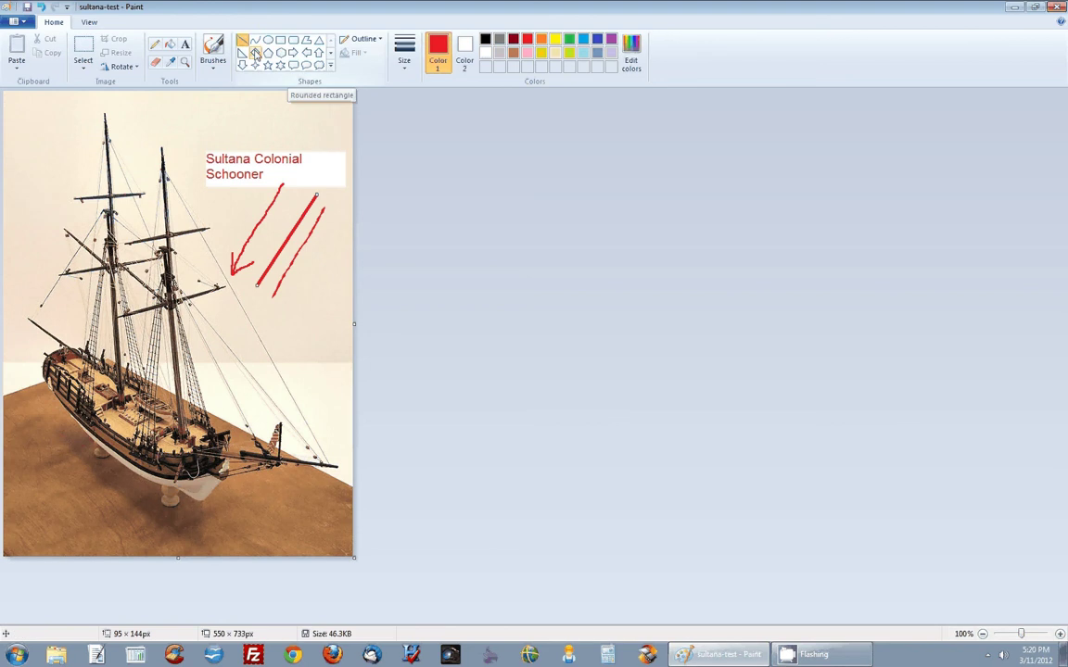
Undo the three red strokes and draw a green line from the caption to the ship.
{"action": "left_click", "coordinate": [43, 8]}
{"action": "left_click", "coordinate": [43, 8]}
{"action": "left_click", "coordinate": [43, 8]}
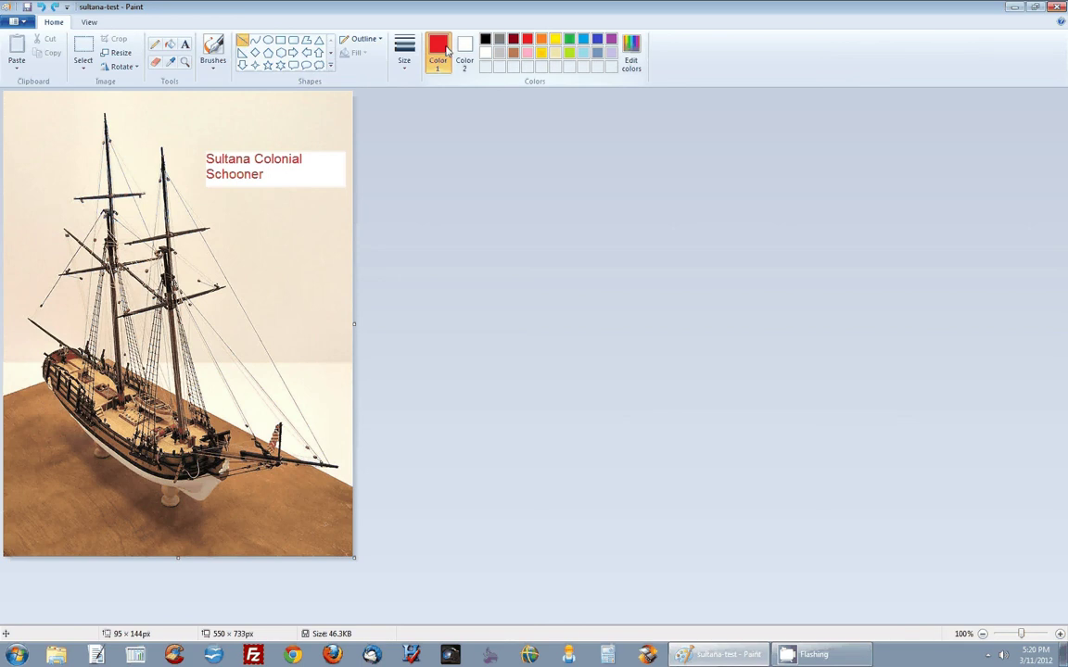
{"action": "left_click", "coordinate": [567, 41]}
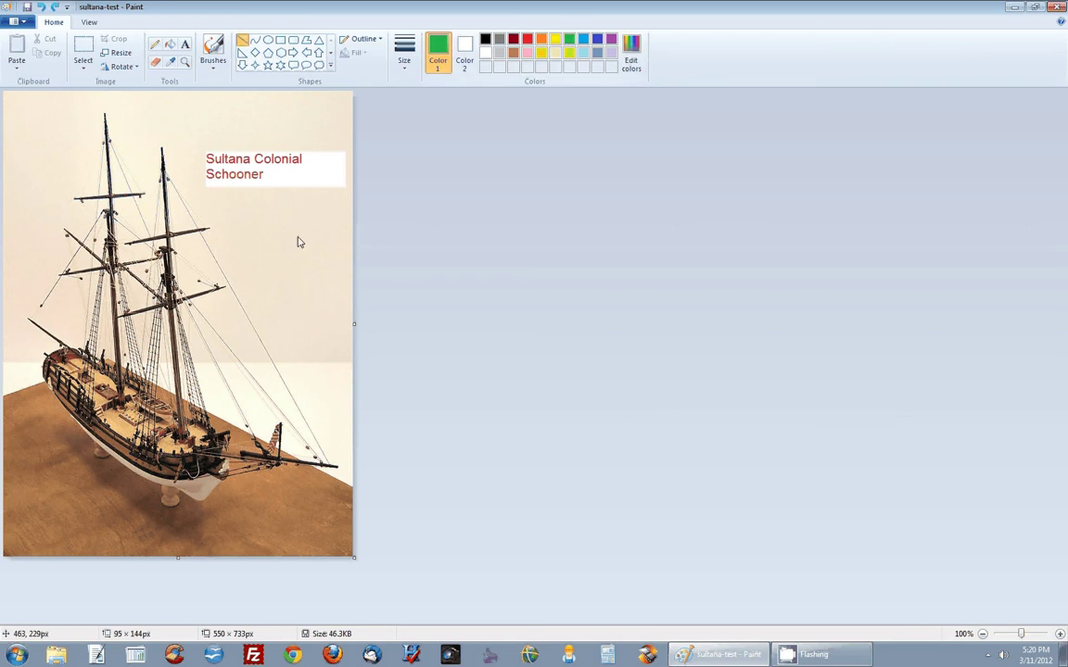
{"action": "left_click_drag", "start_coordinate": [290, 178], "coordinate": [218, 321]}
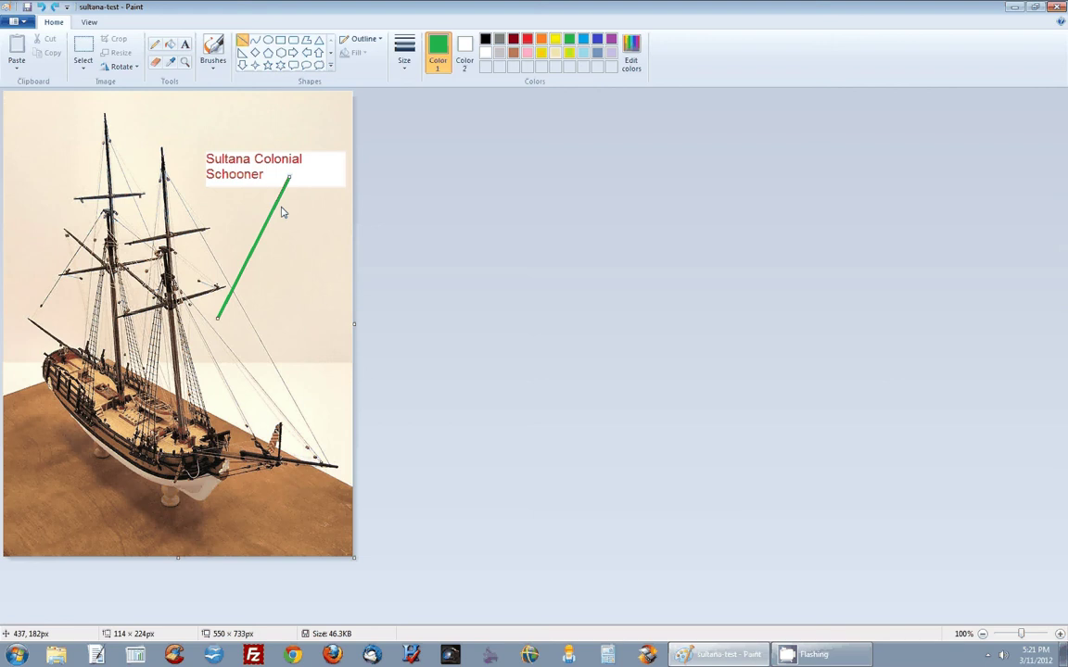
Turn on Rulers and Gridlines in the View settings, then switch both off again.
{"action": "left_click", "coordinate": [89, 23]}
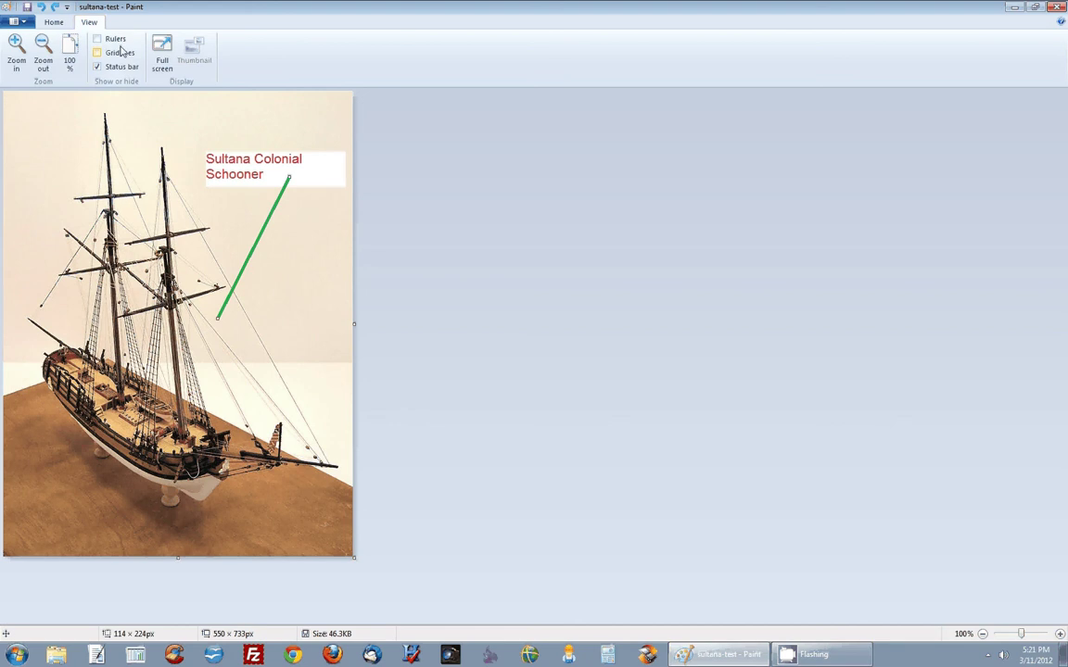
{"action": "left_click", "coordinate": [116, 41]}
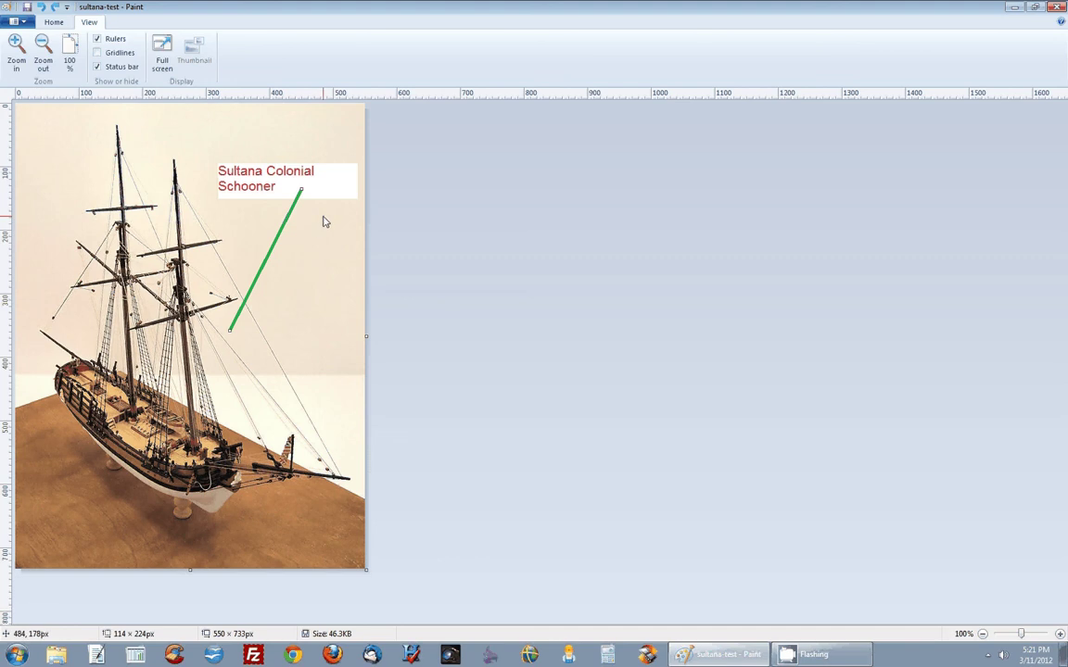
{"action": "left_click", "coordinate": [99, 53]}
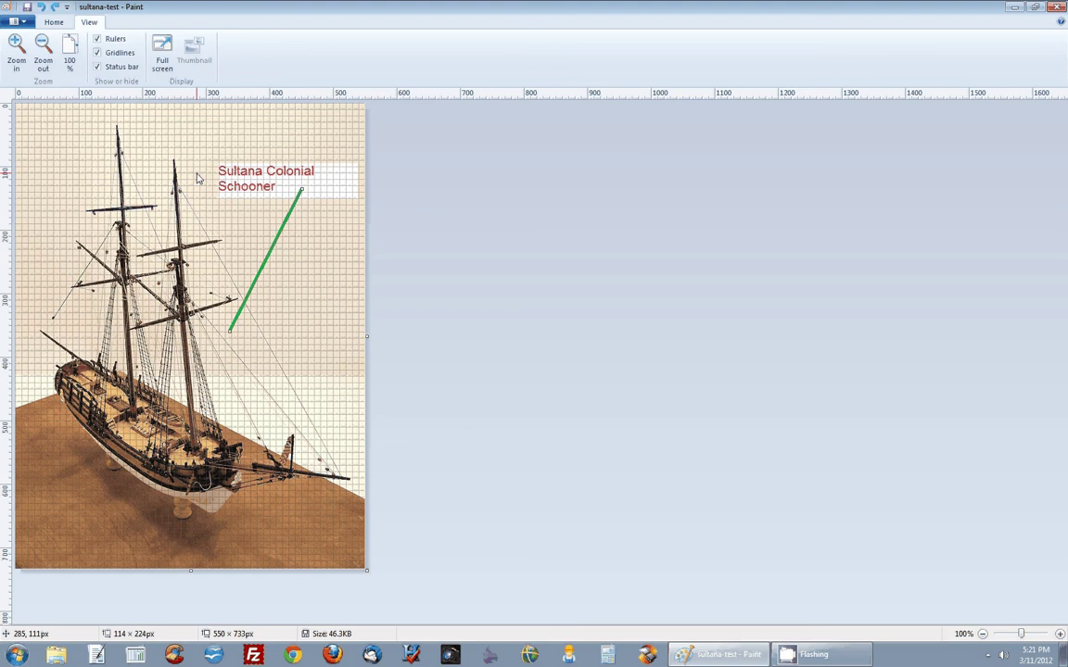
{"action": "left_click", "coordinate": [97, 52]}
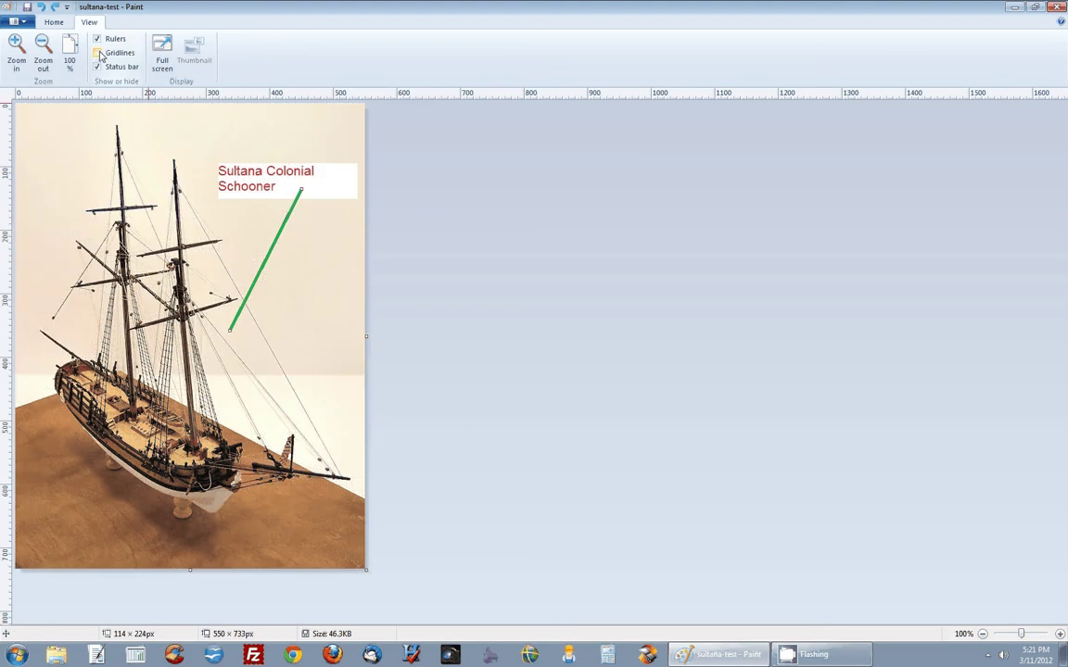
{"action": "left_click", "coordinate": [97, 39]}
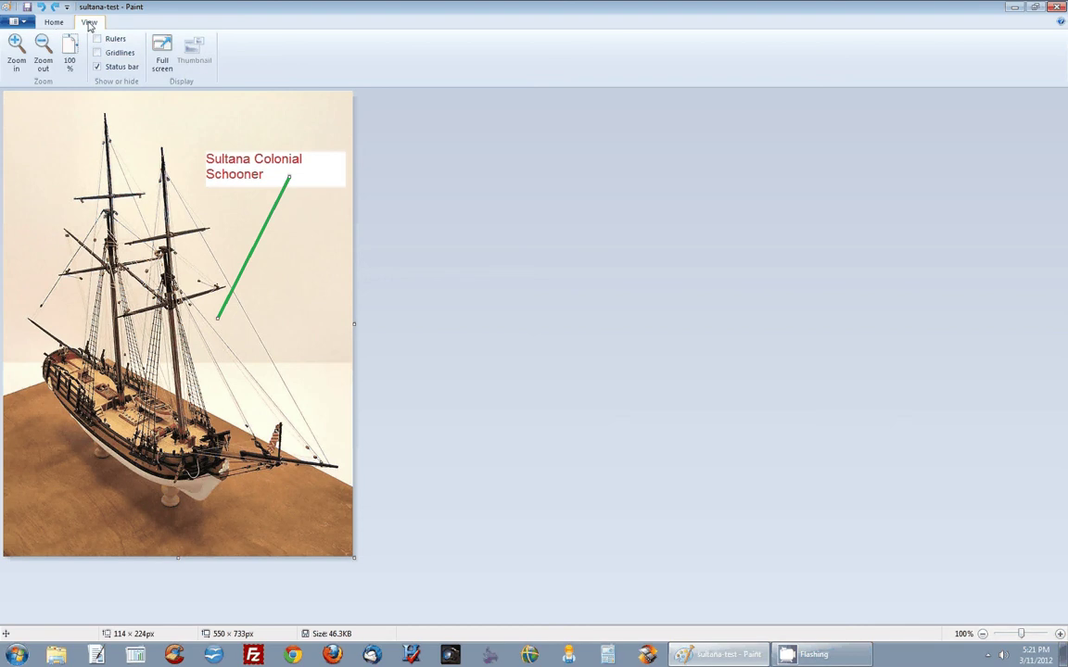
Switch from Home to View and back to Home, leaving the annotated photo unchanged.
{"action": "left_click", "coordinate": [56, 26]}
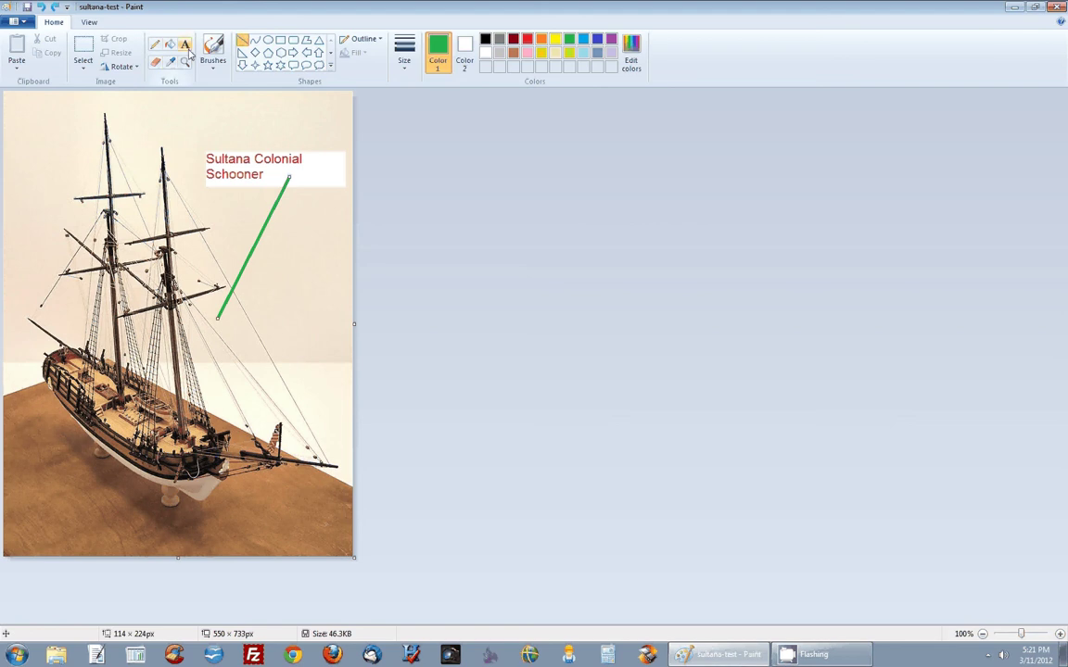
{"action": "left_click", "coordinate": [87, 25]}
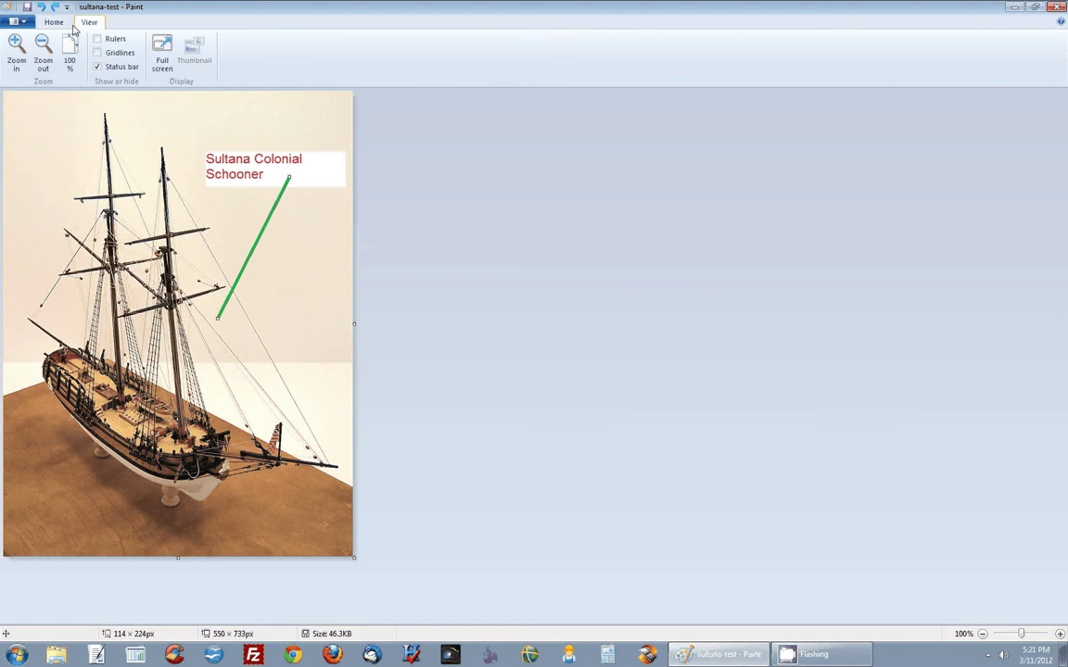
{"action": "left_click", "coordinate": [54, 23]}
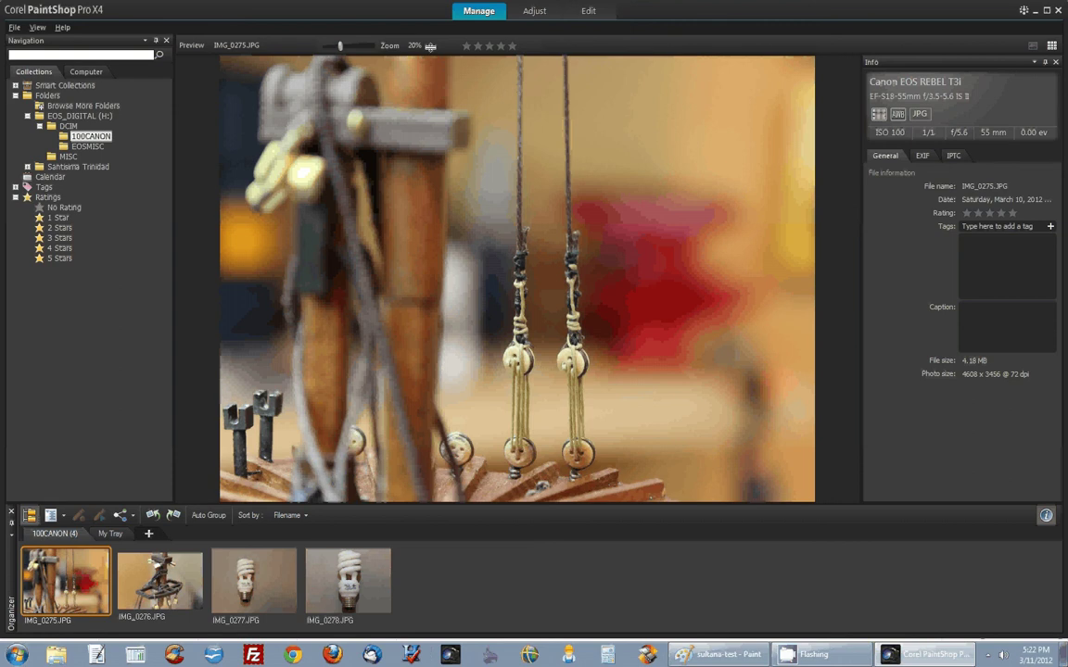
Enter PaintShop Pro's Edit workspace and close the IMG_0275 image window.
{"action": "left_click", "coordinate": [593, 11]}
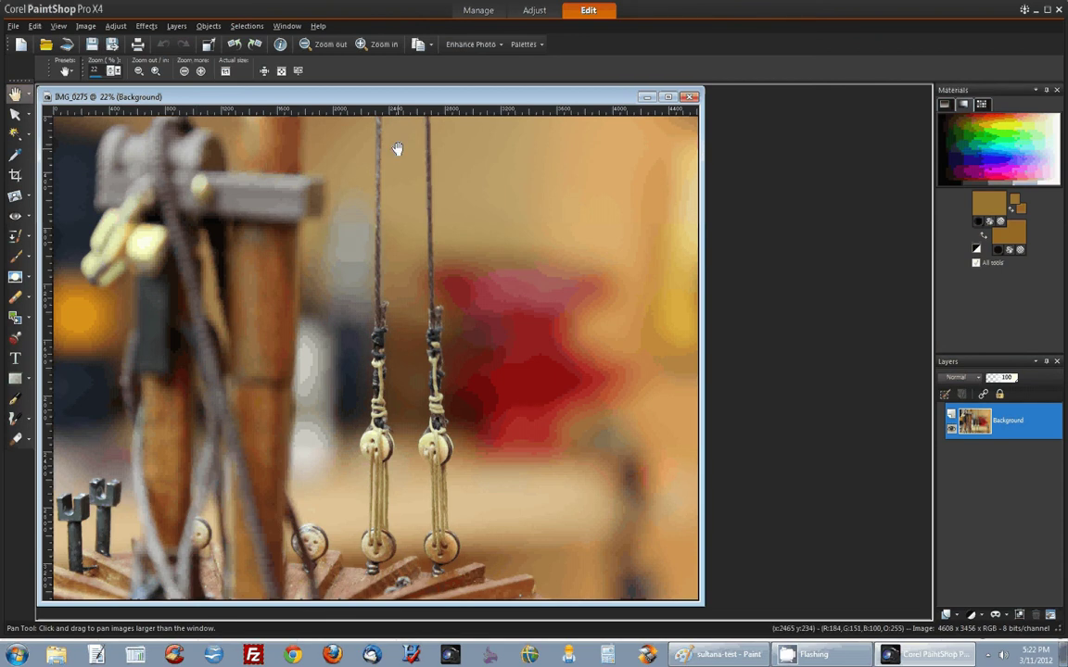
{"action": "left_click", "coordinate": [690, 97]}
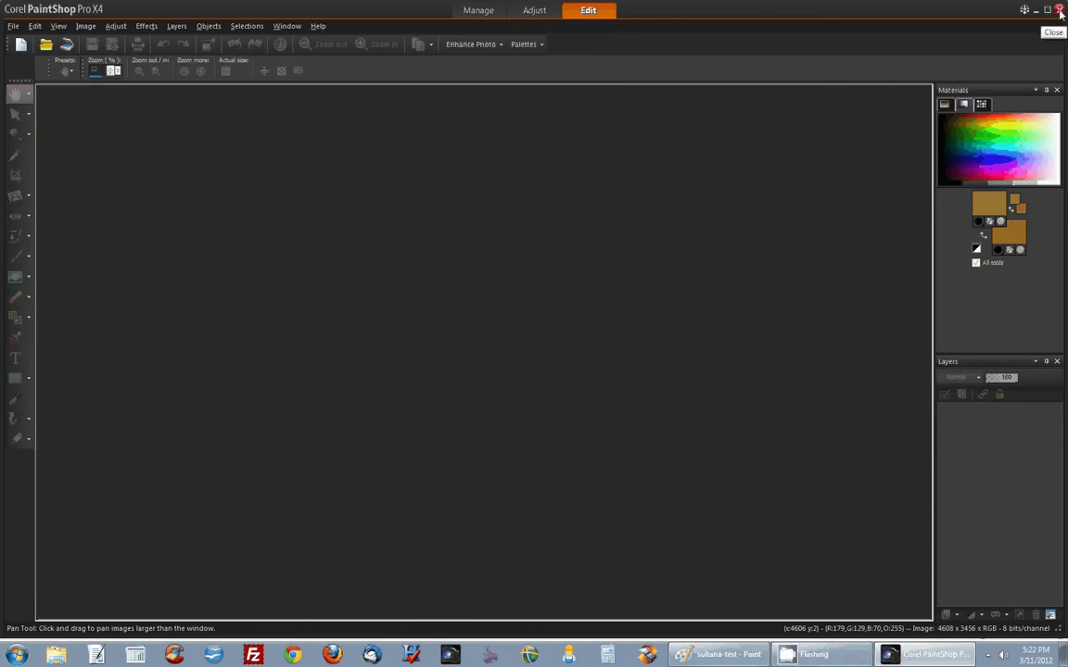